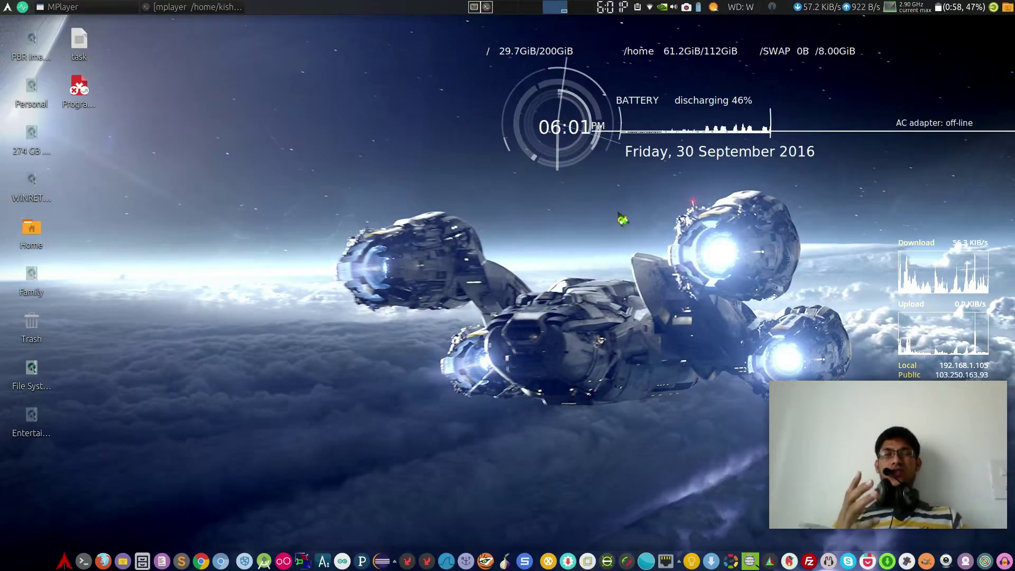
- Launch FatRat from the app search, maximize it, and browse its menu
{"action": "key", "text": "super"}
{"action": "type", "text": "fat"}
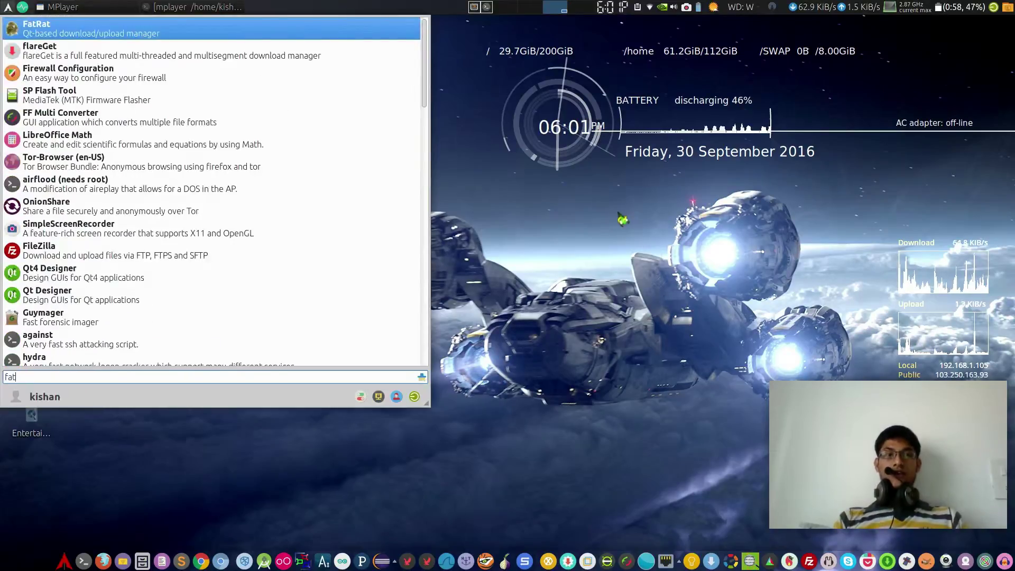
{"action": "type", "text": "ra"}
{"action": "key", "text": "Return"}
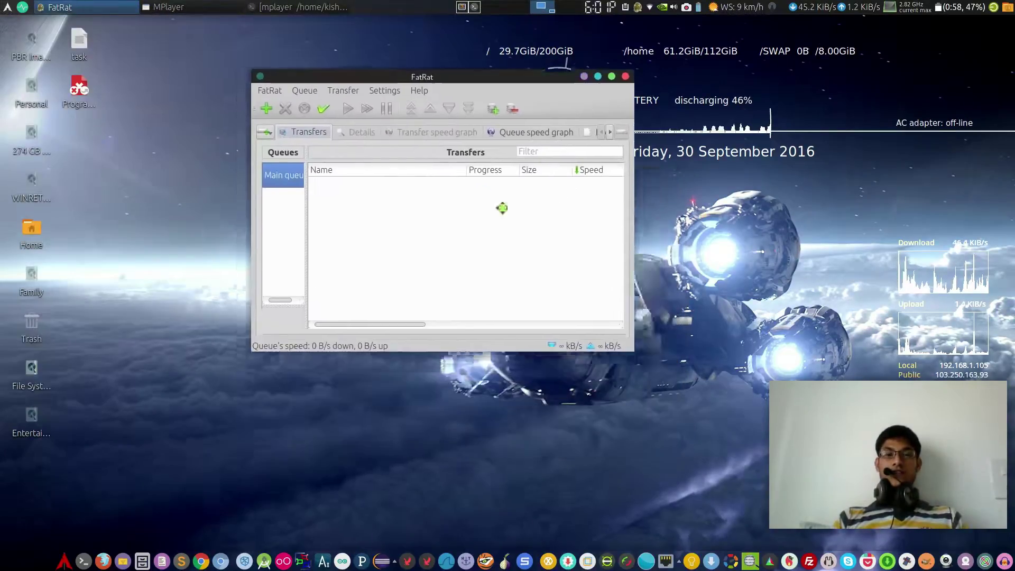
{"action": "double_click", "coordinate": [476, 101]}
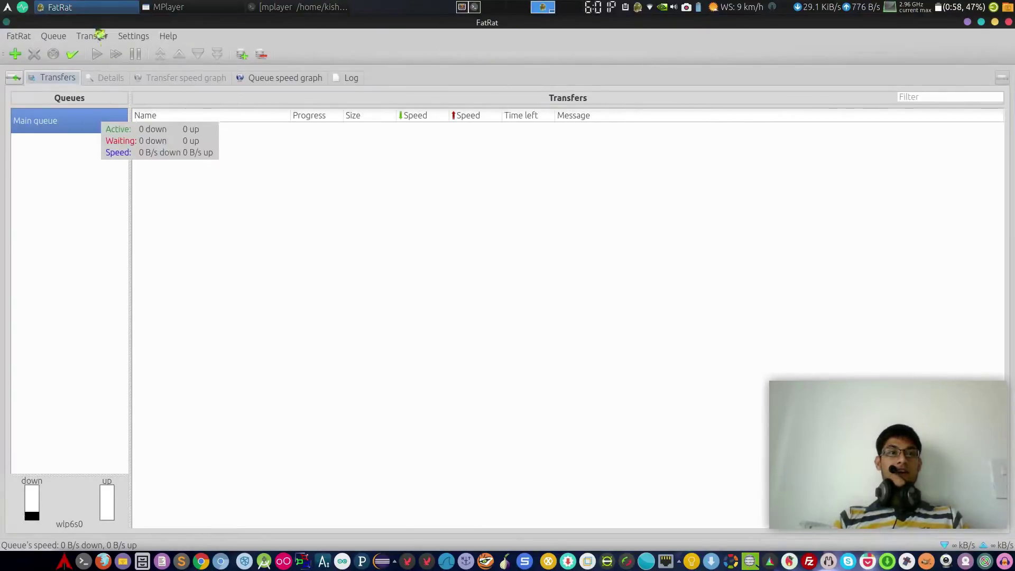
{"action": "left_click", "coordinate": [93, 36]}
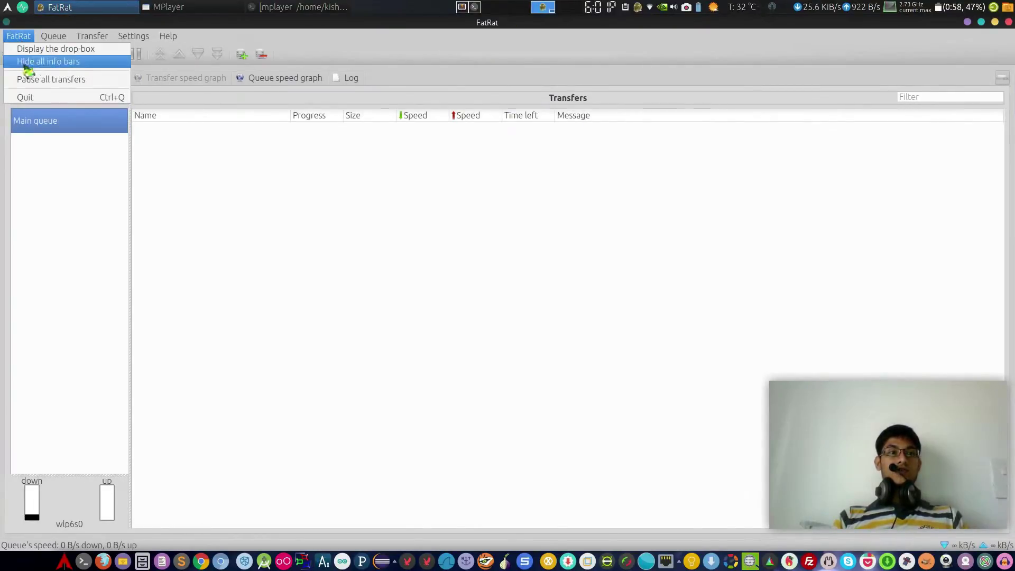
{"action": "left_click", "coordinate": [75, 120]}
- Paste the Ubuntu ISO link into a new transfer, cancel it, and view About FatRat
{"action": "left_click", "coordinate": [15, 54]}
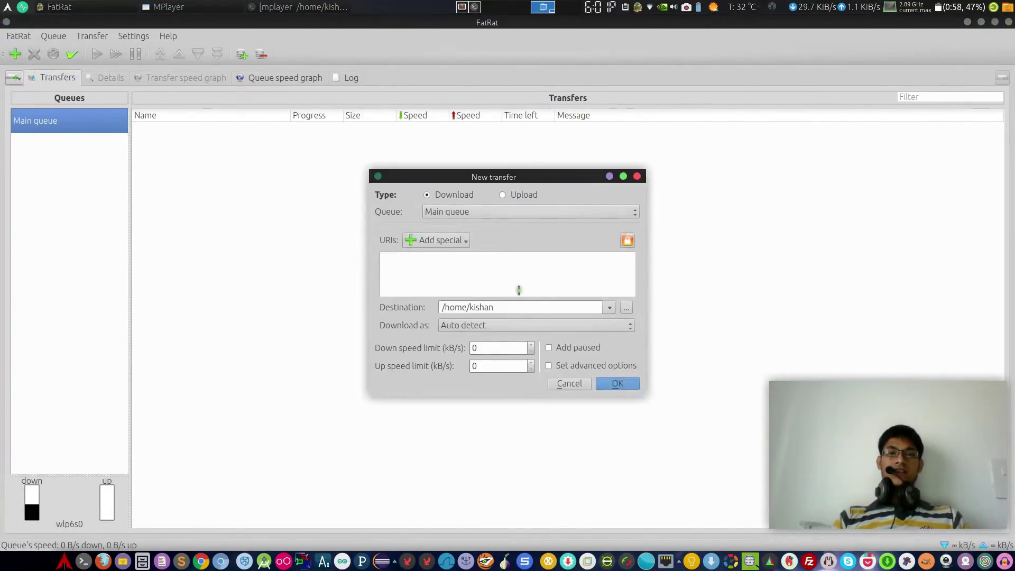
{"action": "type", "text": "http://releases.ubuntu.com/16.04.1/ubuntu-16.04.1-desktop-amd64.iso"}
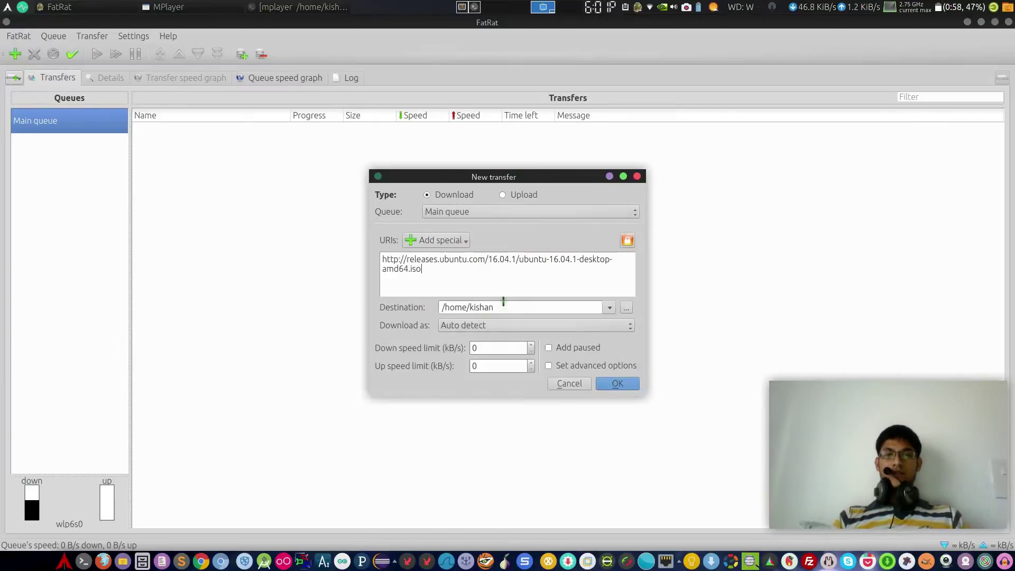
{"action": "left_click", "coordinate": [576, 385]}
{"action": "left_click", "coordinate": [168, 36]}
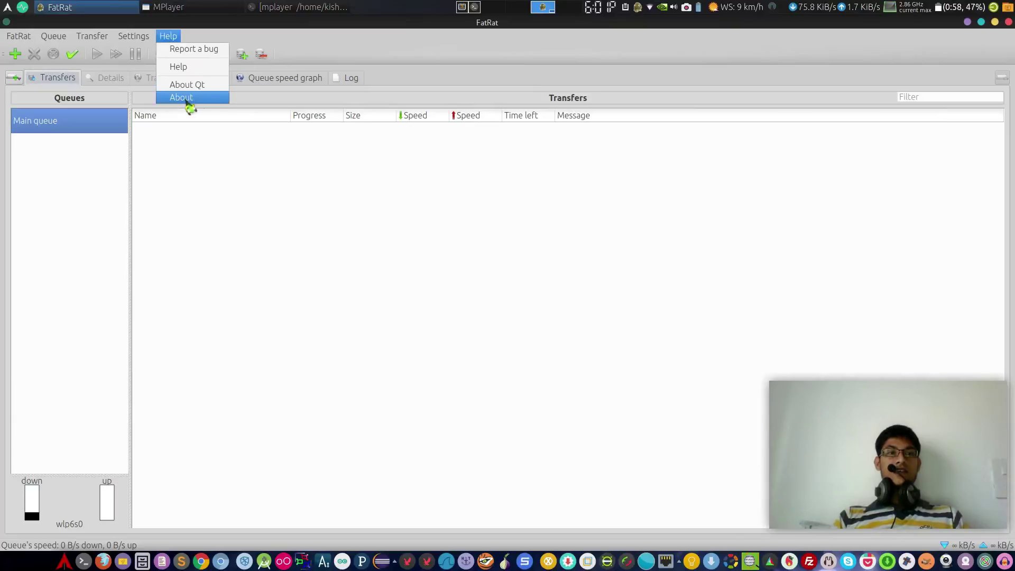
{"action": "left_click", "coordinate": [187, 97]}
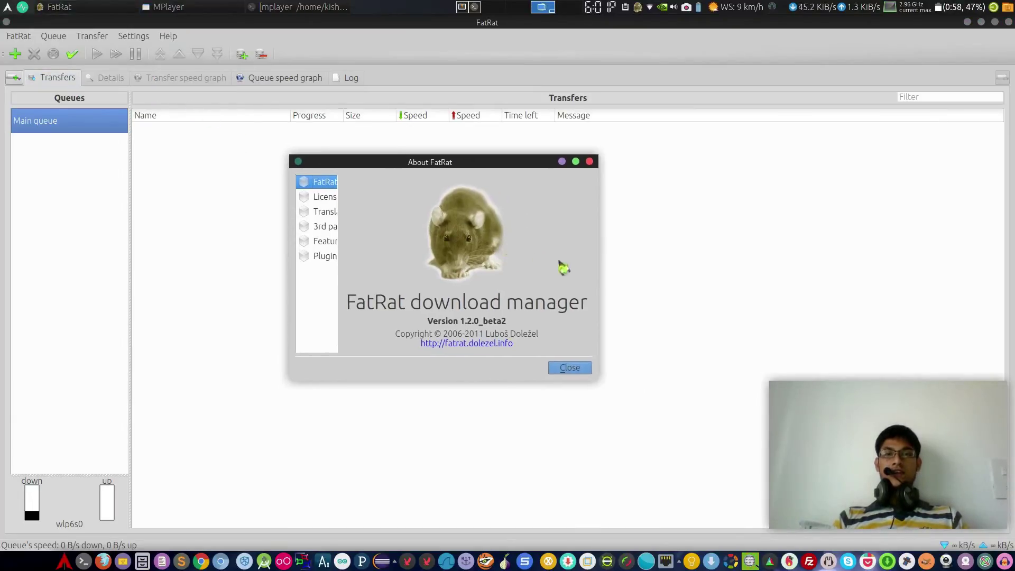
{"action": "left_click", "coordinate": [575, 371]}
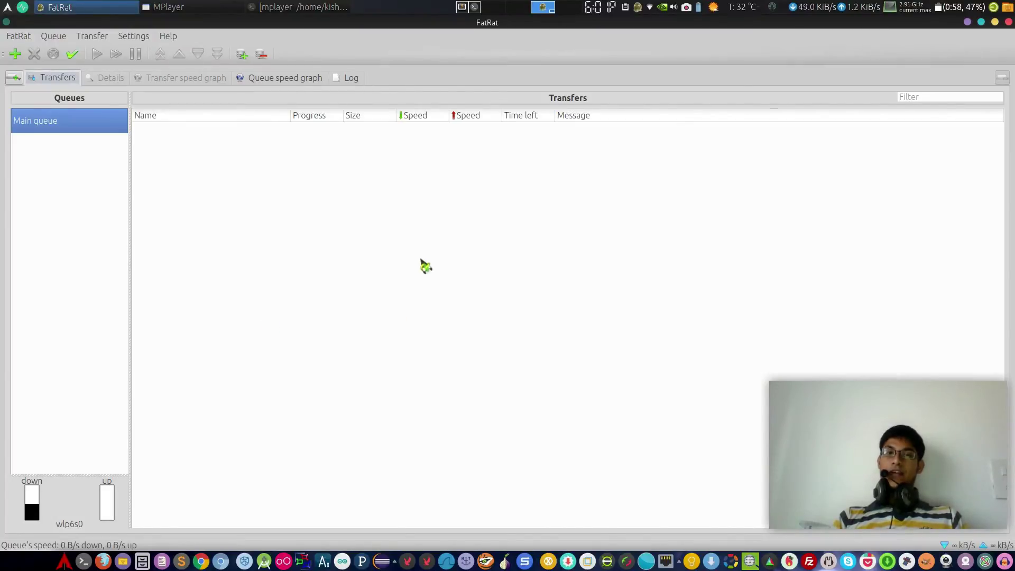
- Resize the window, then add the ubuntu-16.04.1-desktop-amd64.iso transfer and select it
{"action": "mouse_move", "coordinate": [424, 265]}
{"action": "left_mouse_down"}
{"action": "mouse_move", "coordinate": [617, 196]}
{"action": "mouse_move", "coordinate": [488, 5]}
{"action": "left_mouse_up"}
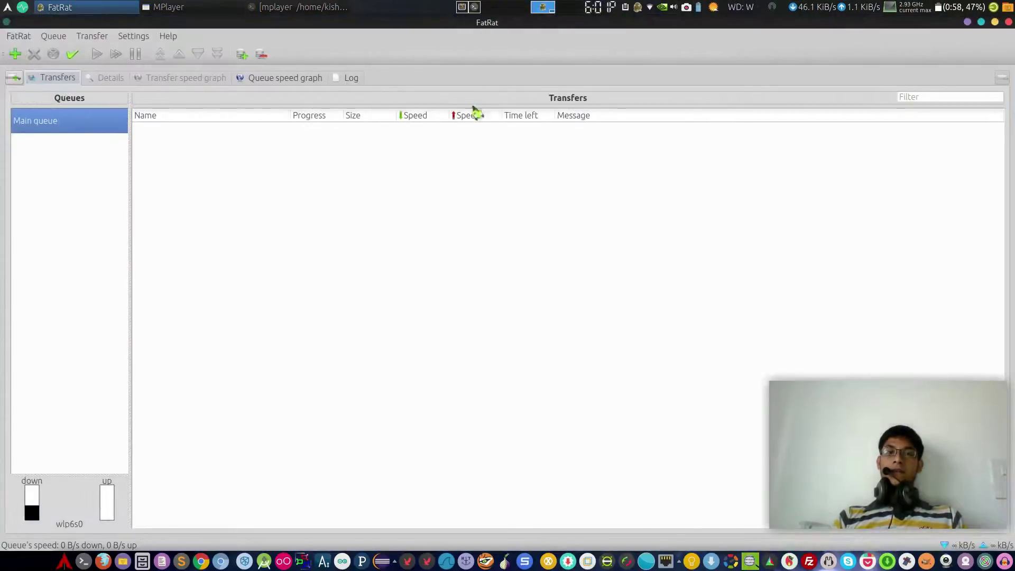
{"action": "left_click", "coordinate": [16, 54]}
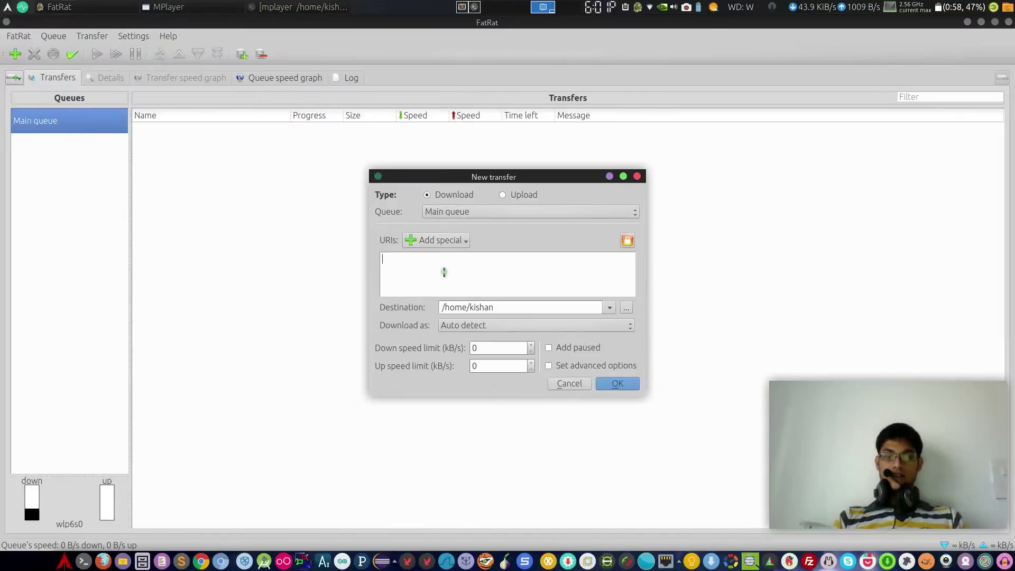
{"action": "type", "text": "http://releases.ubuntu.com/16.04.1/ubuntu-16.04.1-desktop-amd64.iso"}
{"action": "left_click", "coordinate": [604, 385]}
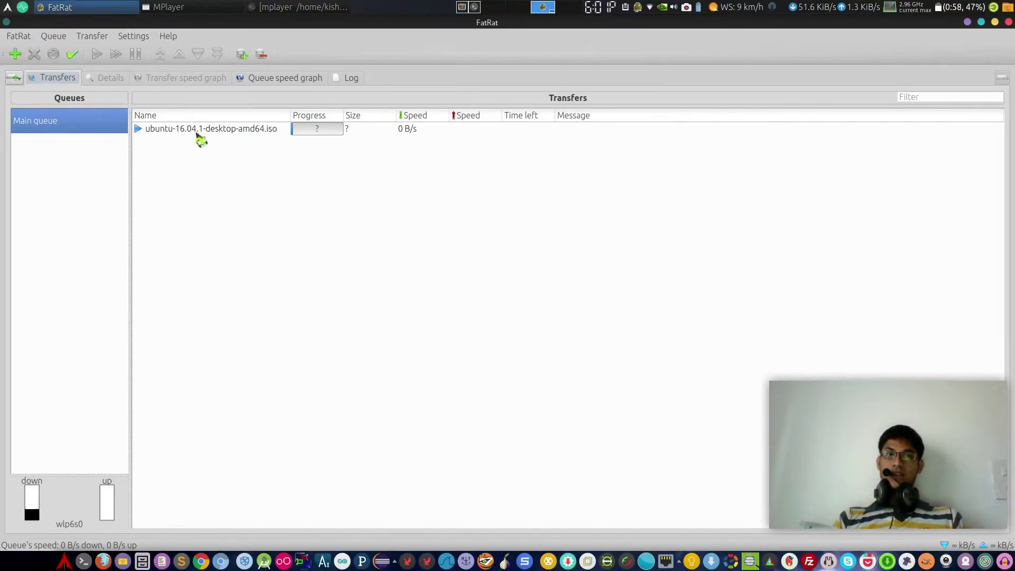
{"action": "left_click", "coordinate": [197, 133]}
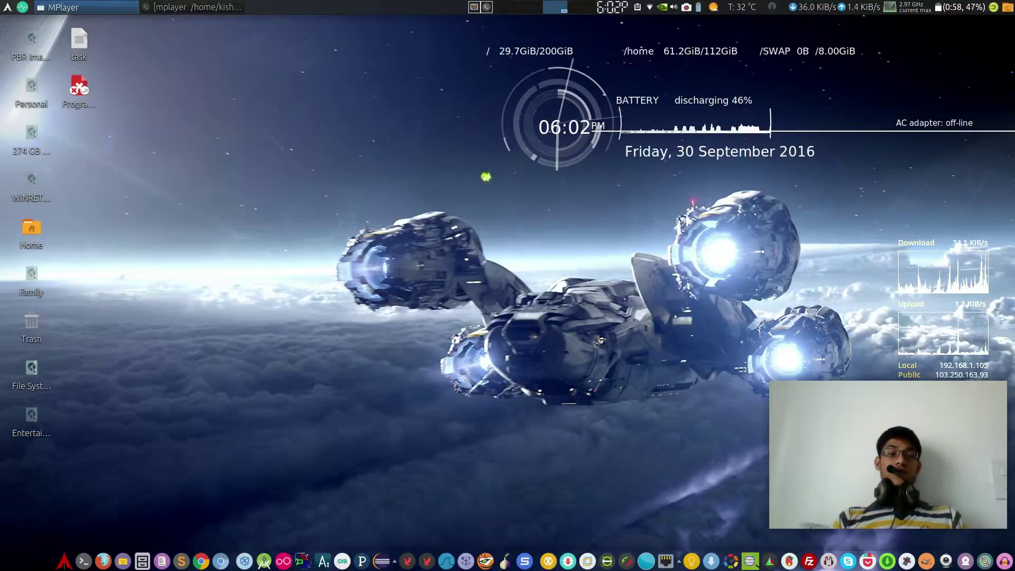
- Run axel -a -n 8 on the pasted Ubuntu 16.04.1 ISO URL, then interrupt it
{"action": "left_click", "coordinate": [84, 562]}
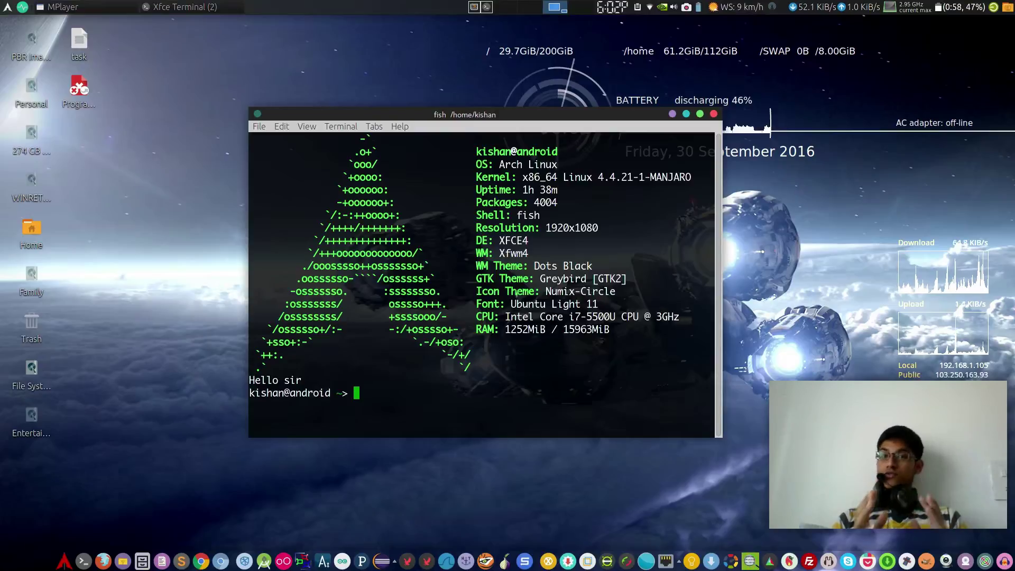
{"action": "type", "text": "axel"}
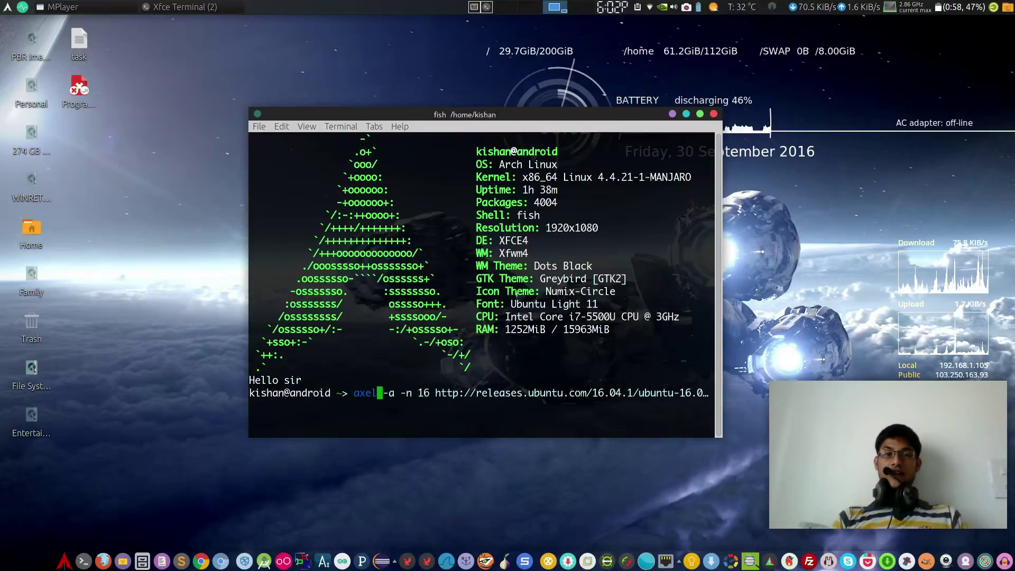
{"action": "type", "text": " -a"}
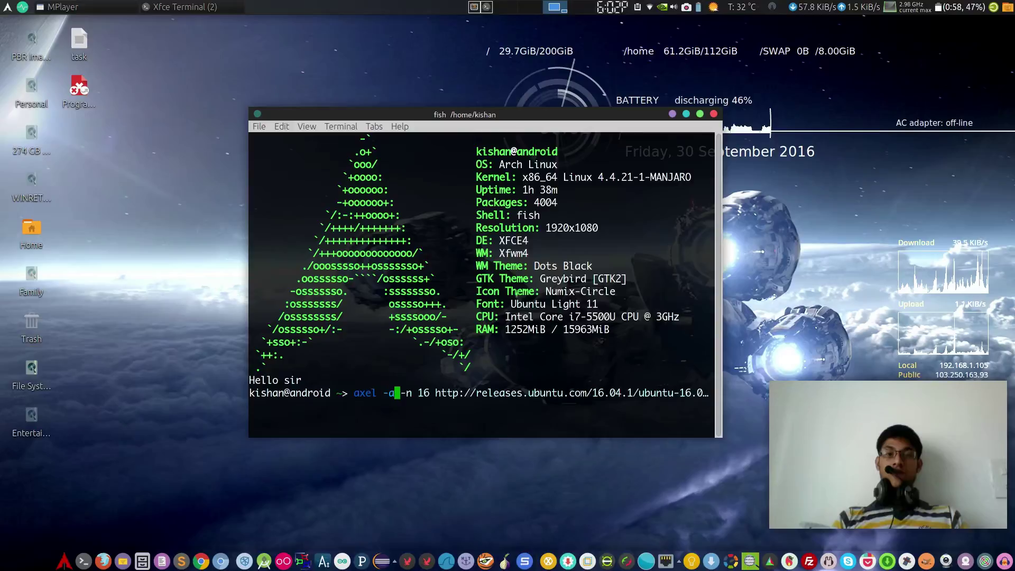
{"action": "type", "text": " -"}
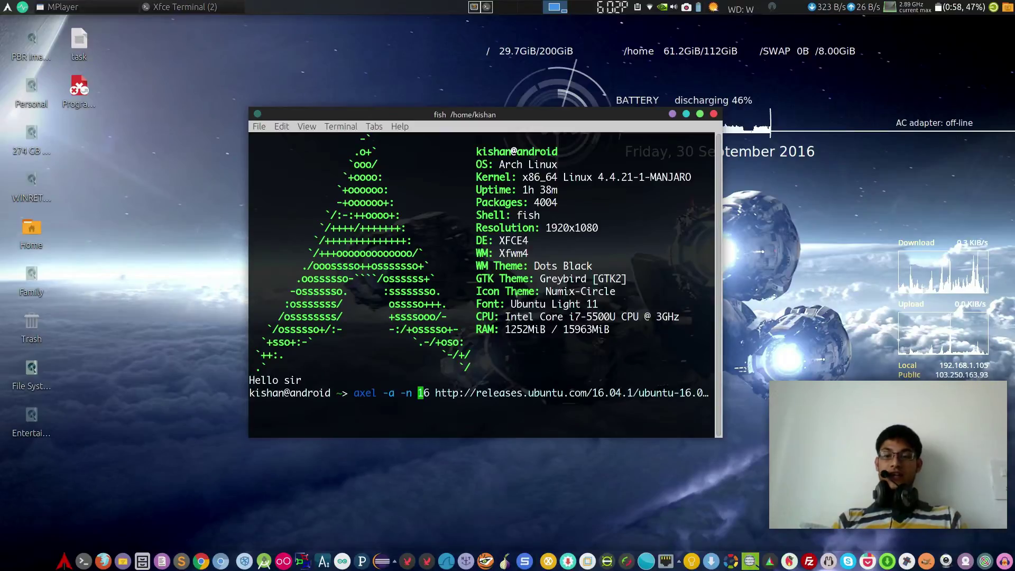
{"action": "key", "text": "ctrl+k"}
{"action": "type", "text": "8"}
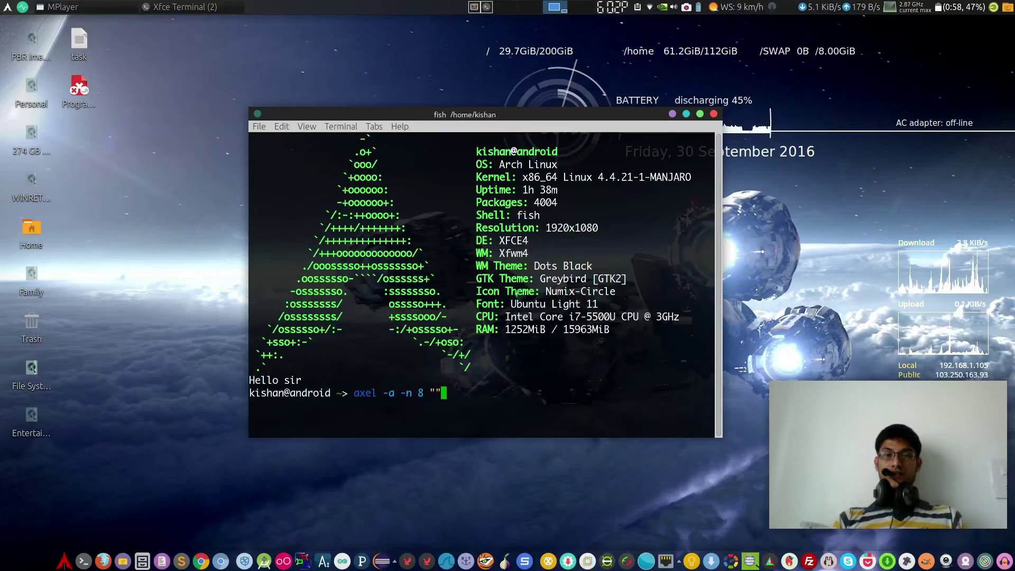
{"action": "key", "text": "Left"}
{"action": "type", "text": "http://releases.ubuntu.com/16.04.1/ubuntu-16.04.1-desktop-amd64.iso"}
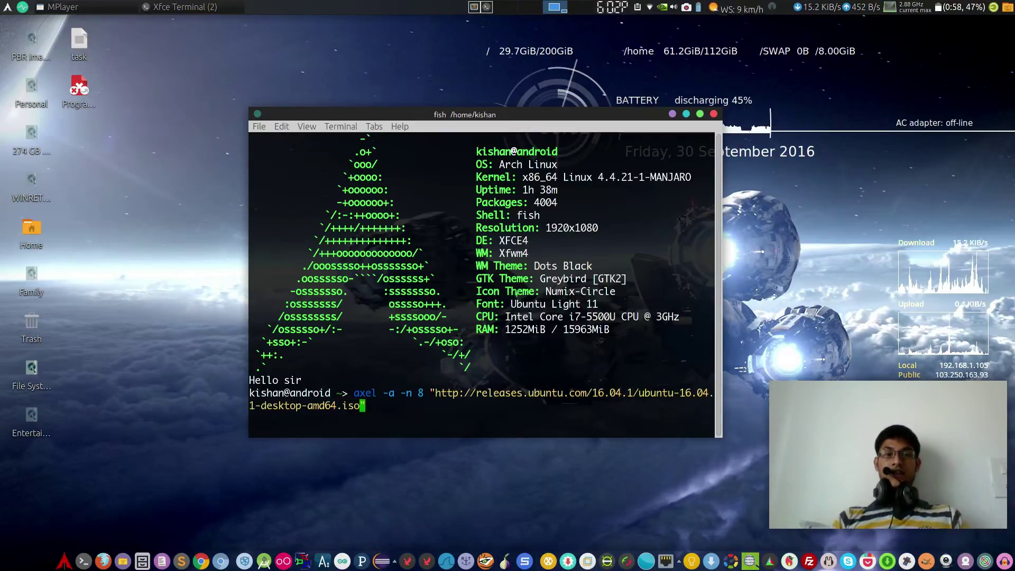
{"action": "key", "text": "Return"}
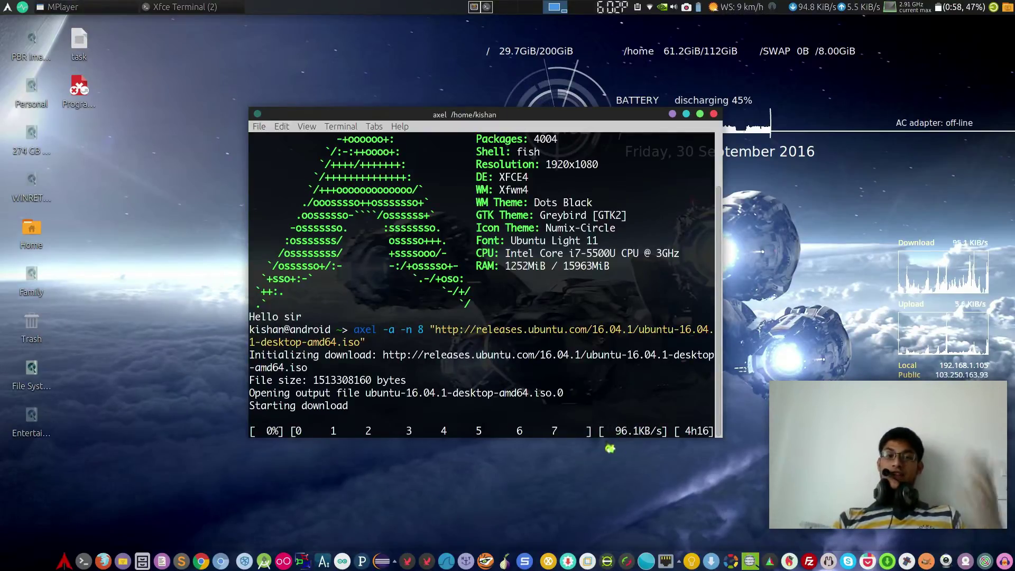
{"action": "key", "text": "ctrl+c"}
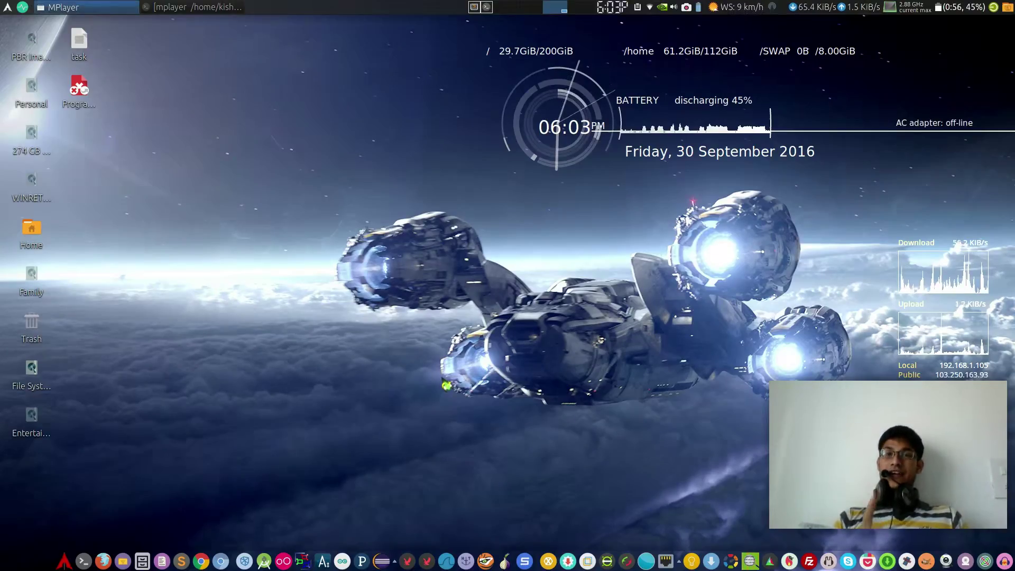
- Open a terminal in the Desktop folder from the desktop context menu
{"action": "right_click", "coordinate": [170, 222]}
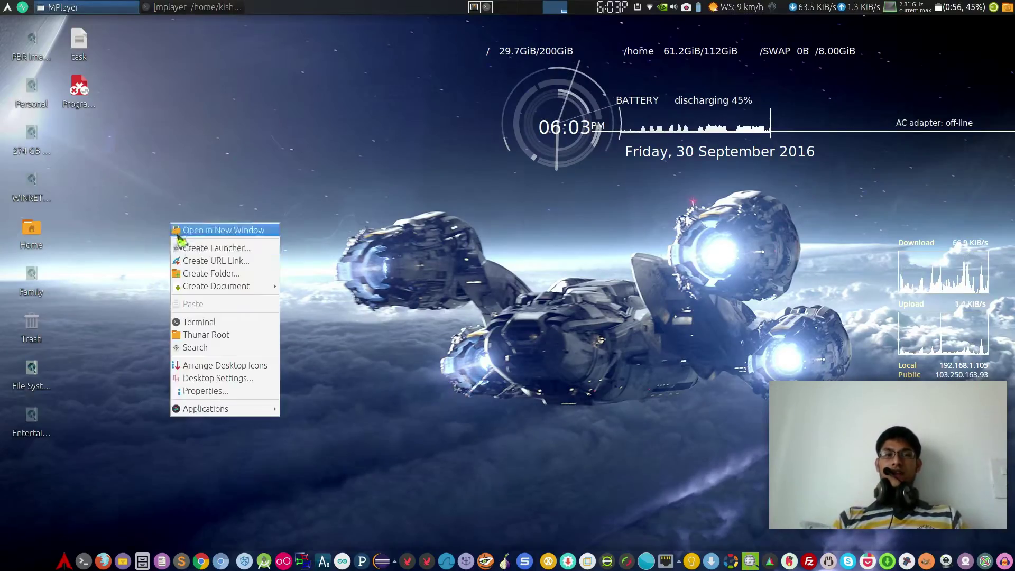
{"action": "left_click", "coordinate": [187, 245]}
{"action": "left_click", "coordinate": [529, 373]}
{"action": "right_click", "coordinate": [275, 256]}
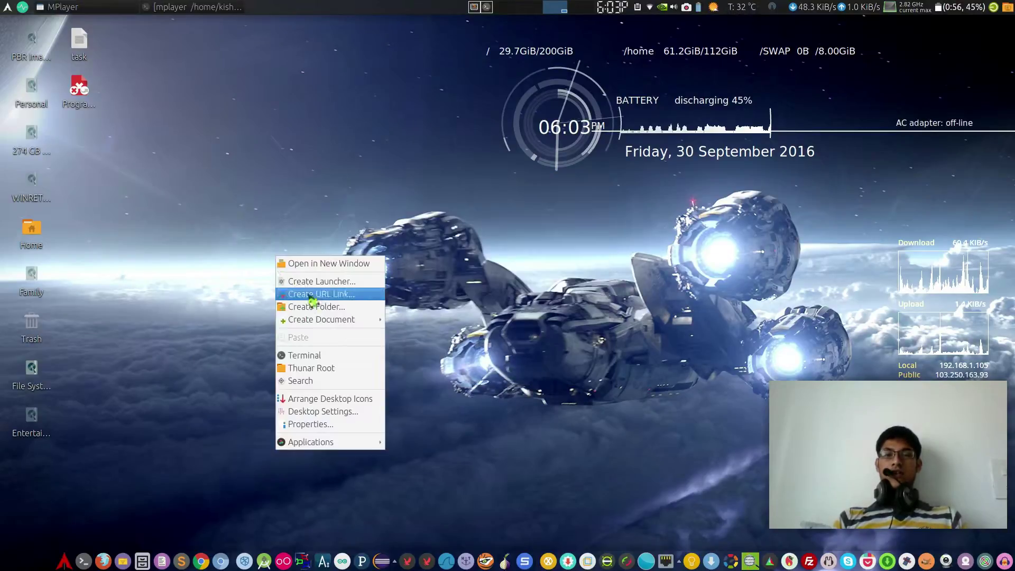
{"action": "left_click", "coordinate": [306, 353]}
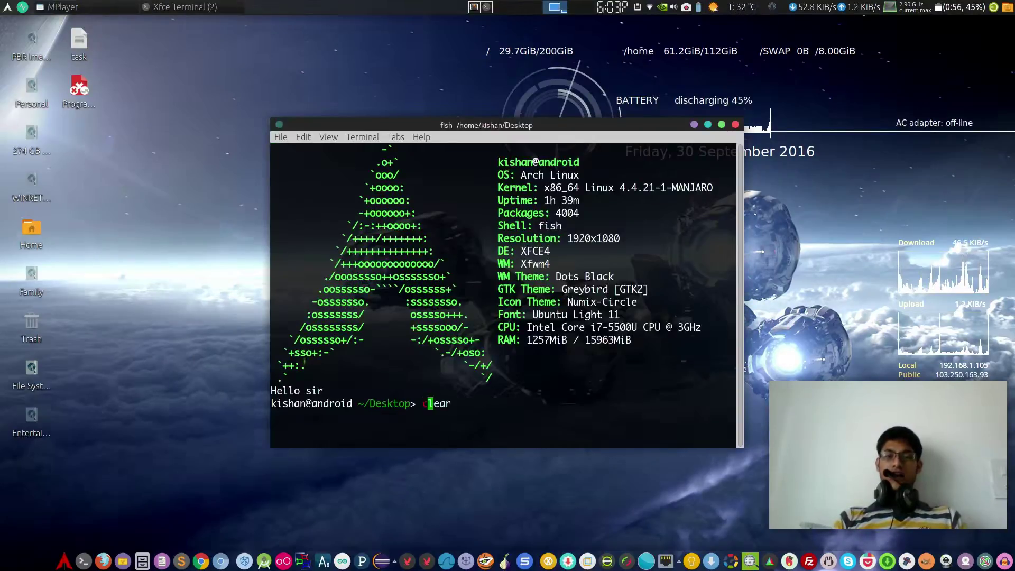
{"action": "type", "text": "curl"}
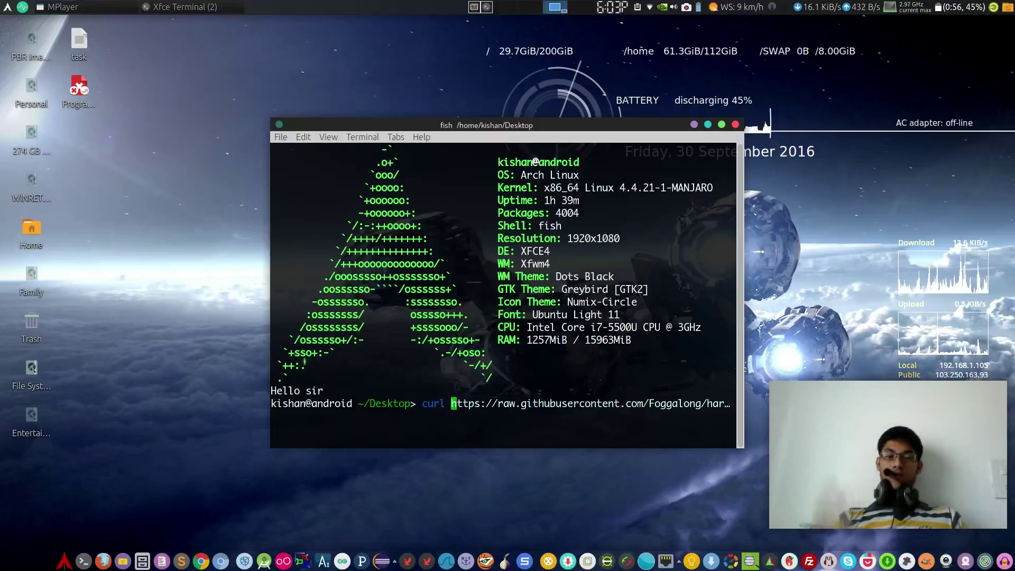
- Run curl on the Ubuntu ISO URL, stop it, and close the terminal
{"action": "key", "text": "Up"}
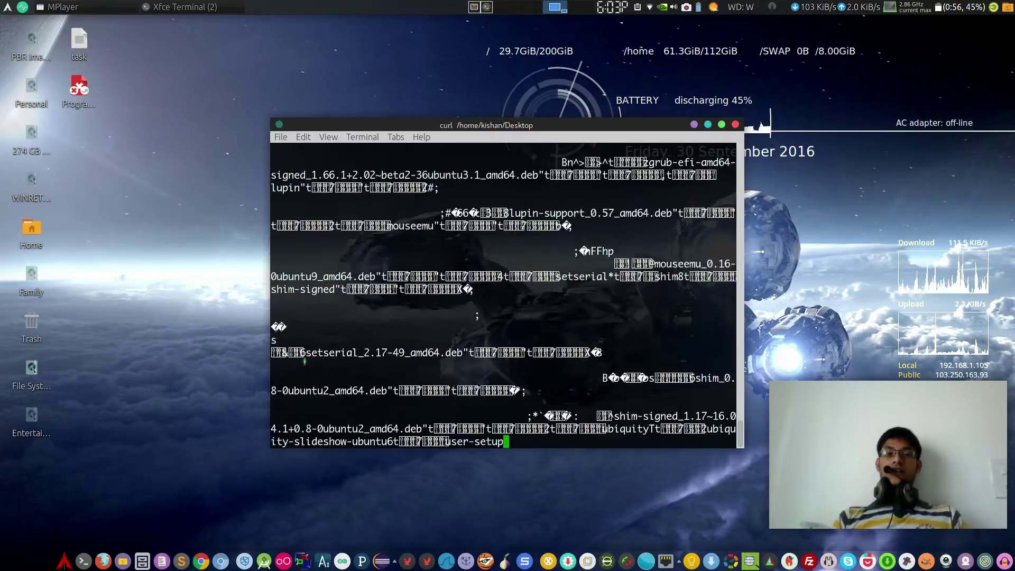
{"action": "key", "text": "ctrl+c"}
{"action": "key", "text": "ctrl+d"}
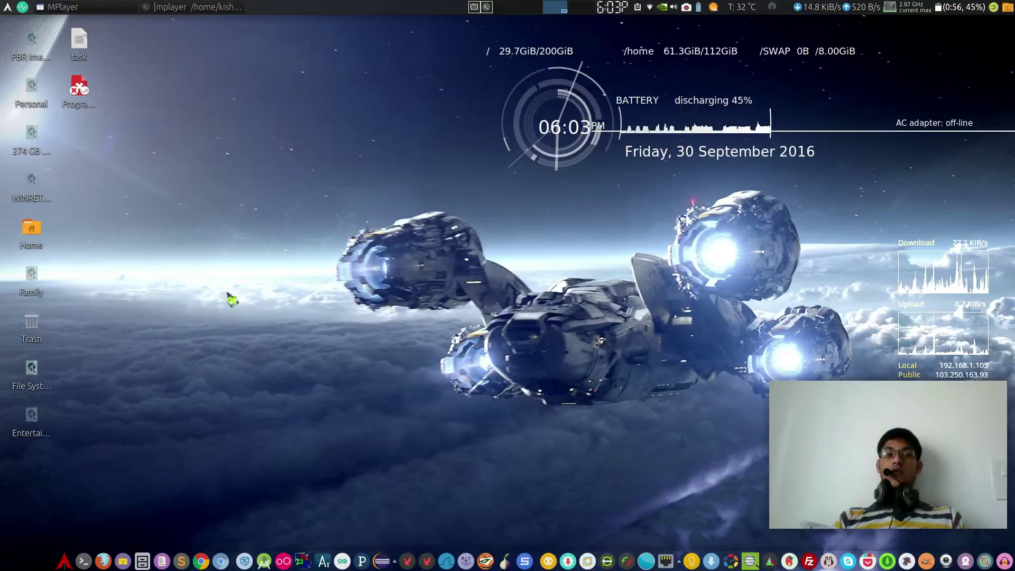
- Run 'yaourt fatrat', choose package 1, skip PKGBUILD editing, and confirm the build
{"action": "left_click", "coordinate": [83, 562]}
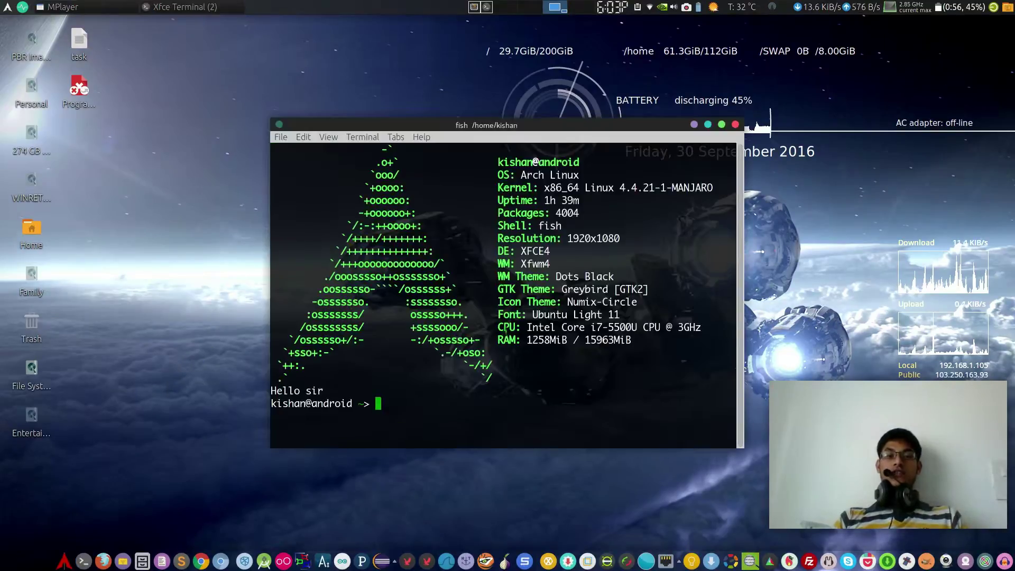
{"action": "type", "text": "yaorut"}
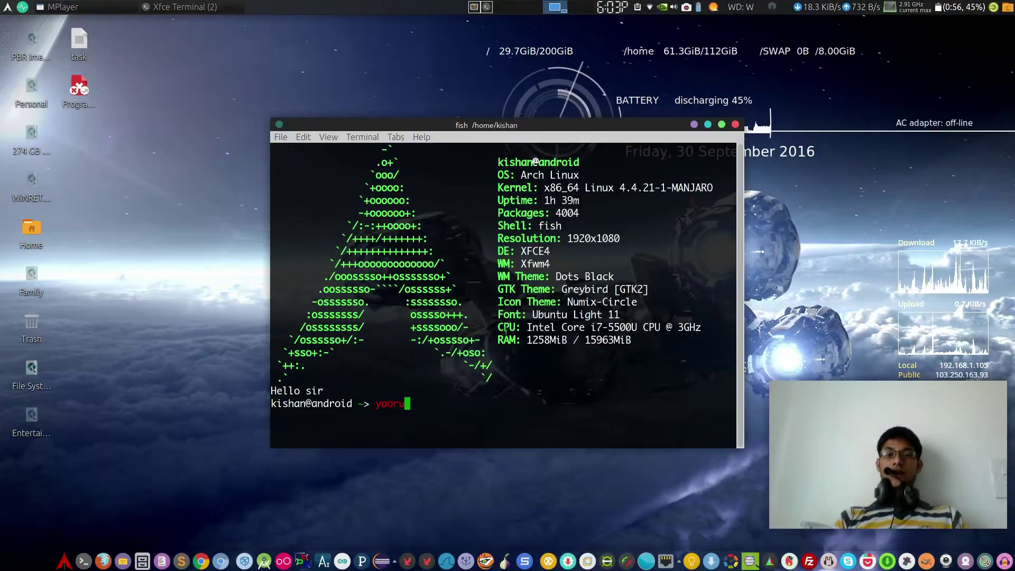
{"action": "key", "text": "BackSpace"}
{"action": "key", "text": "BackSpace"}
{"action": "key", "text": "BackSpace"}
{"action": "type", "text": "ya"}
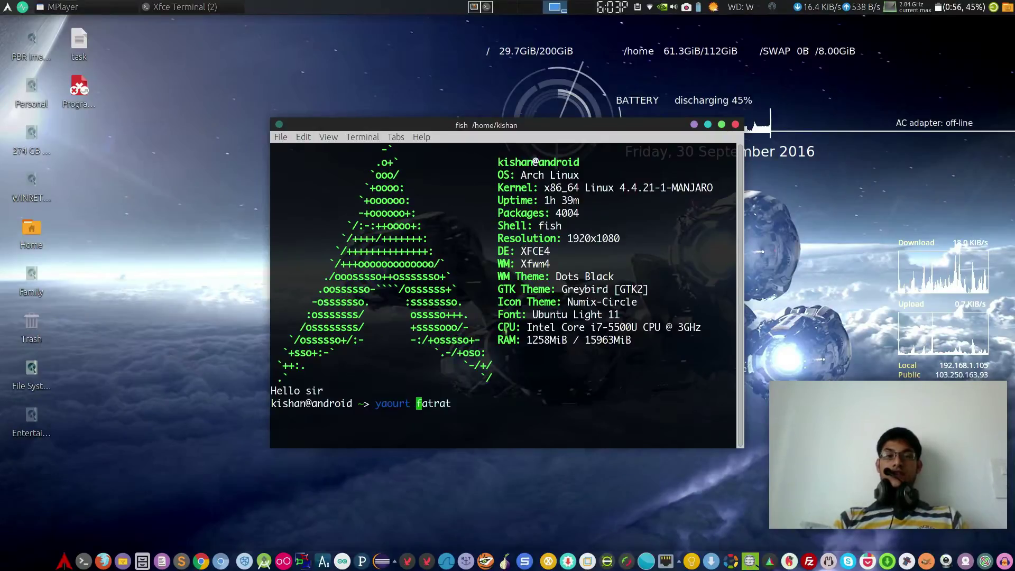
{"action": "key", "text": "Right"}
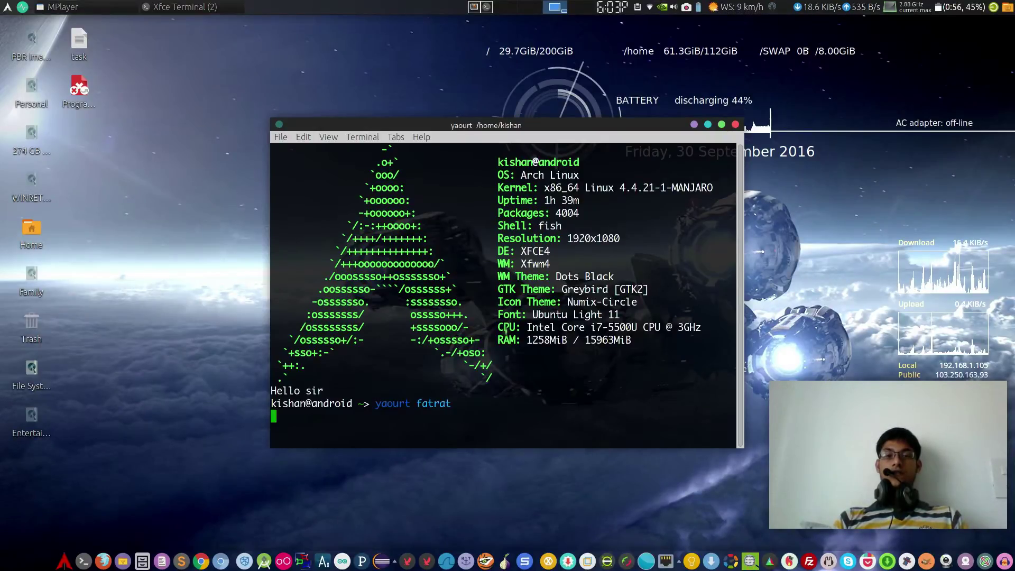
{"action": "key", "text": "Return"}
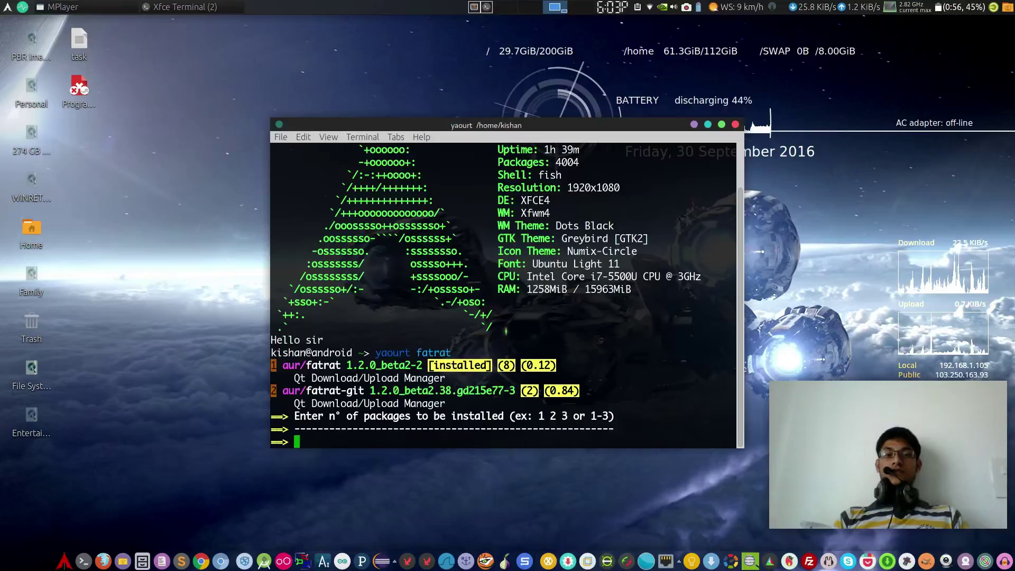
{"action": "type", "text": "1"}
{"action": "key", "text": "Return"}
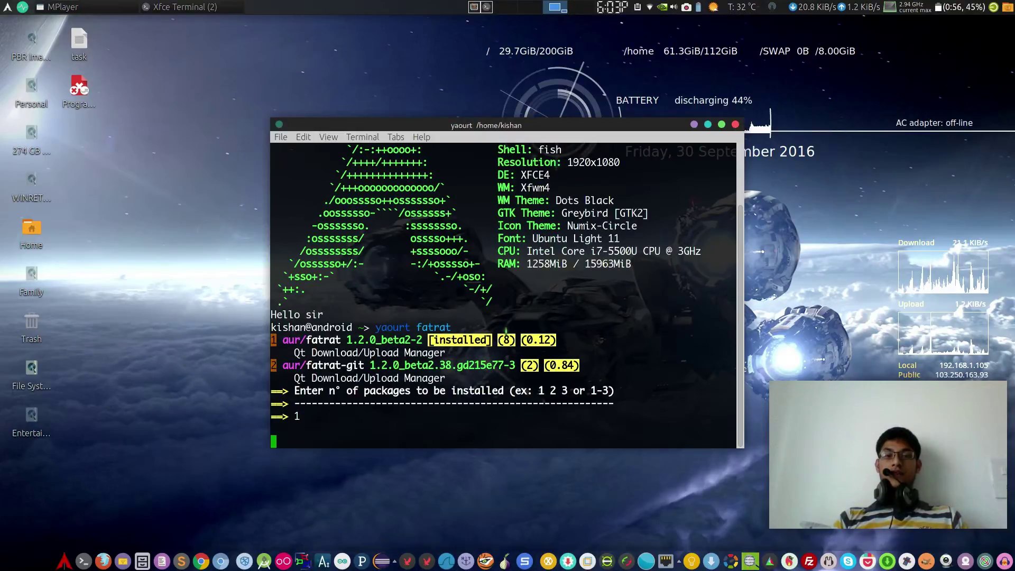
{"action": "key", "text": "n"}
{"action": "key", "text": "y"}
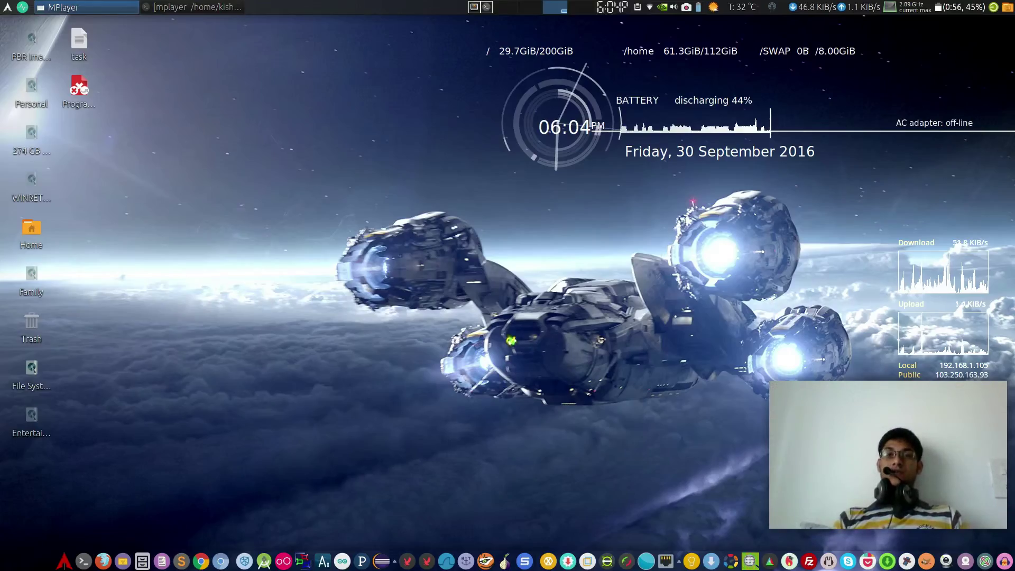
- Launch FlareGet and look through its Help menu
{"action": "key", "text": "super"}
{"action": "scroll", "coordinate": [152, 191], "scroll_direction": "down", "scroll_amount": 5}
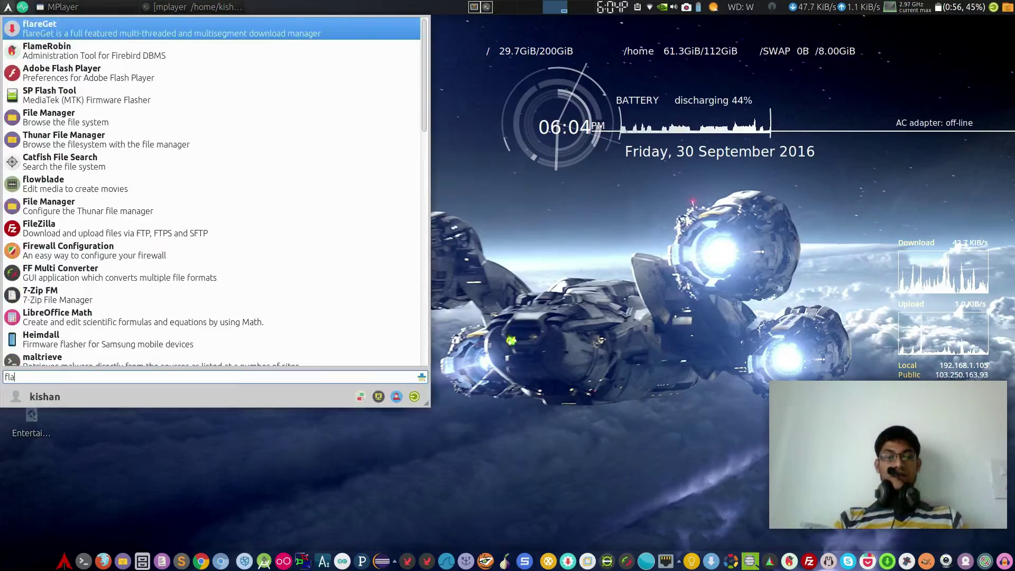
{"action": "scroll", "coordinate": [151, 190], "scroll_direction": "down", "scroll_amount": 5}
{"action": "key", "text": "Escape"}
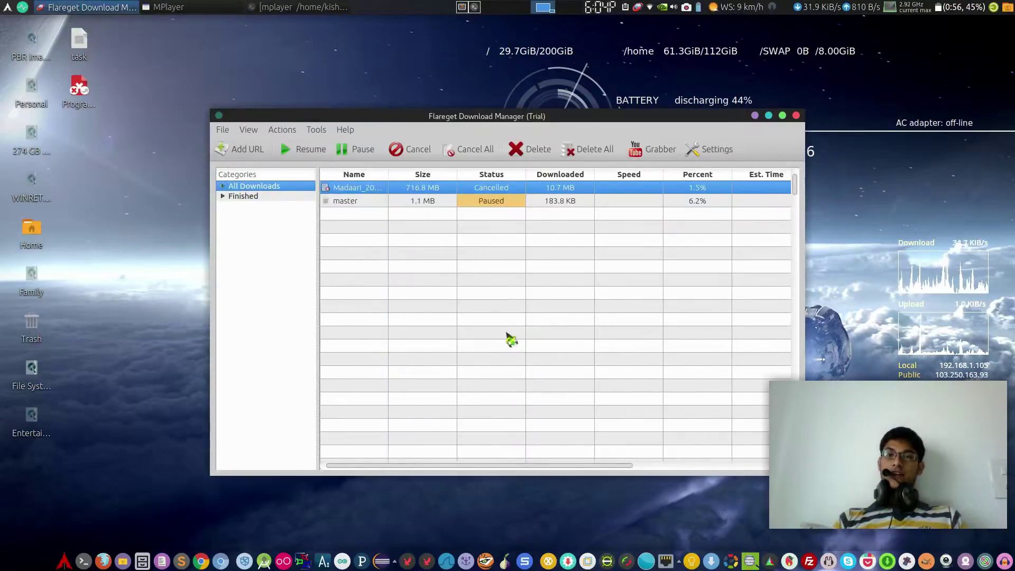
{"action": "left_click", "coordinate": [357, 129]}
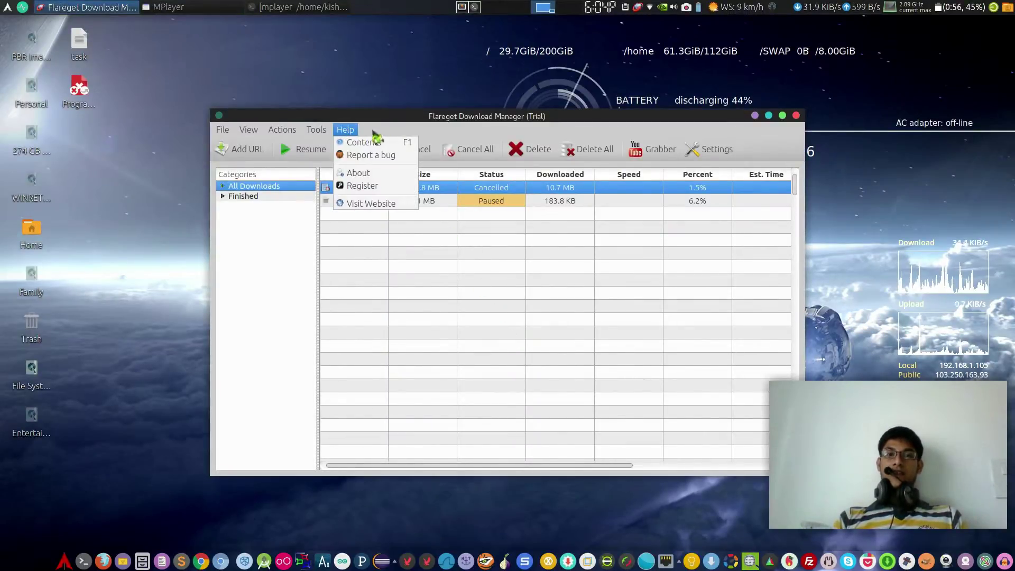
{"action": "left_click", "coordinate": [549, 121]}
{"action": "left_click", "coordinate": [518, 107]}
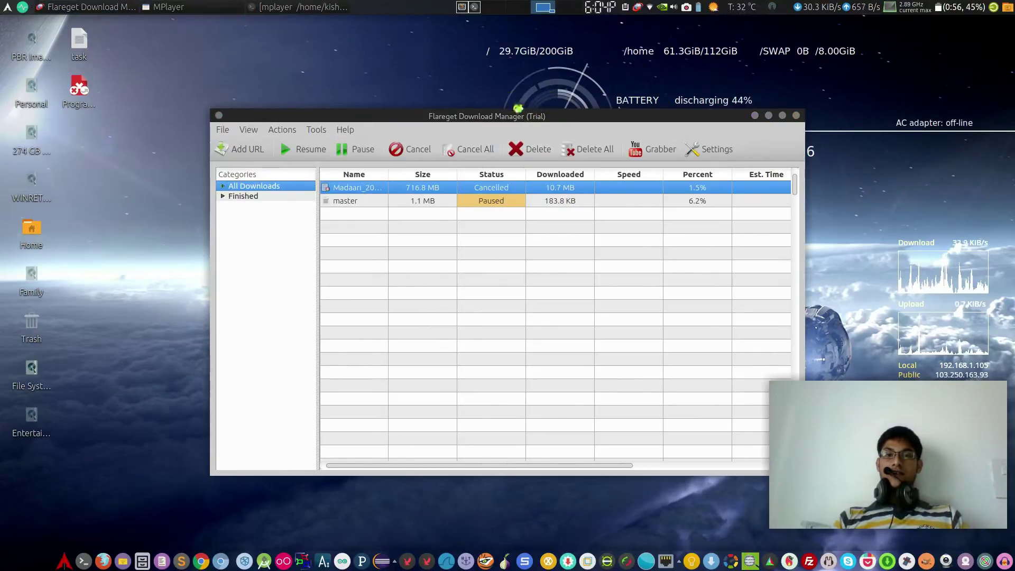
{"action": "left_click", "coordinate": [556, 122]}
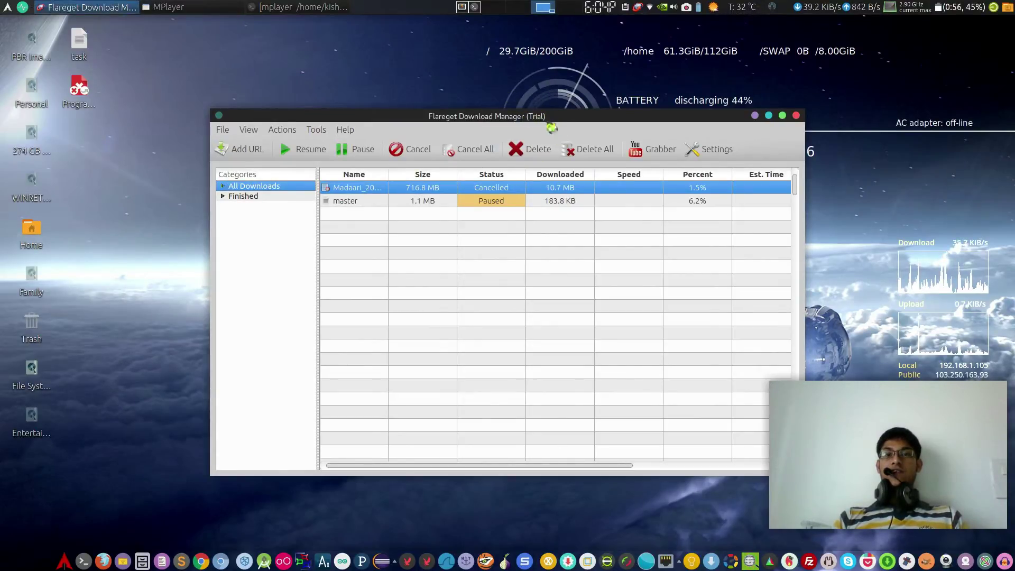
- Add a new URL download with the number of segments set to 8
{"action": "left_click", "coordinate": [240, 149]}
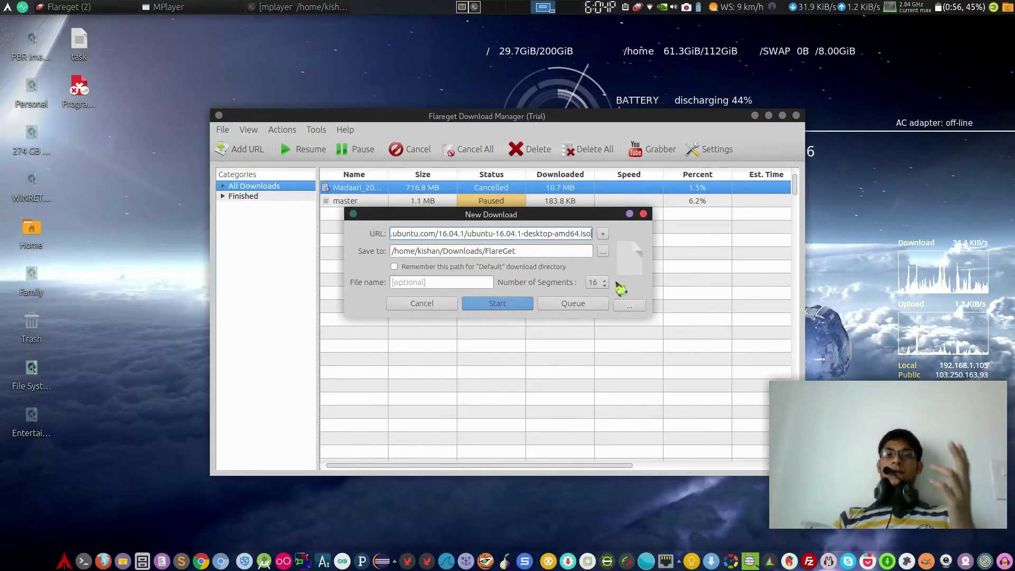
{"action": "left_click", "coordinate": [601, 283]}
{"action": "left_click", "coordinate": [599, 274]}
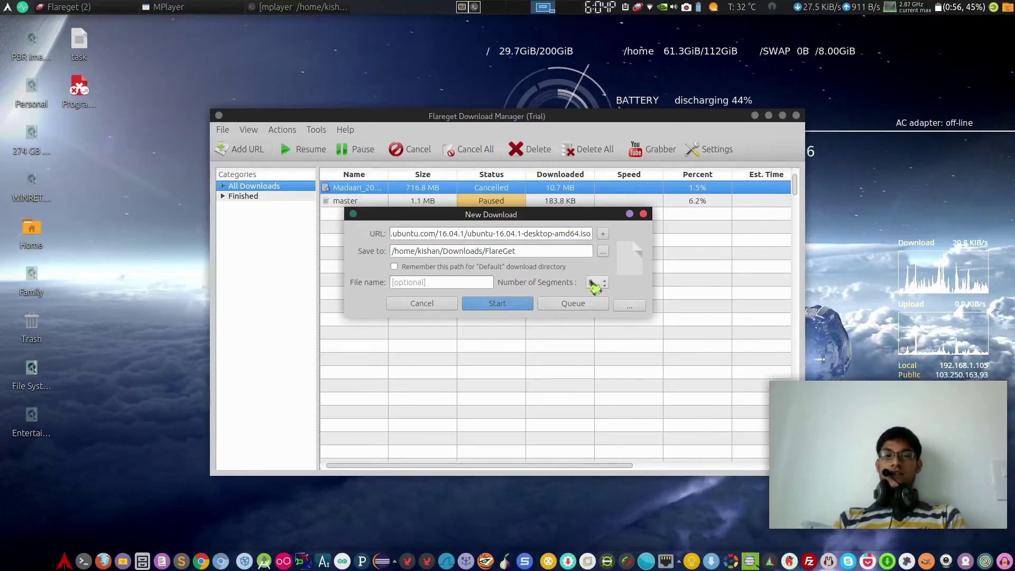
{"action": "left_click", "coordinate": [595, 283]}
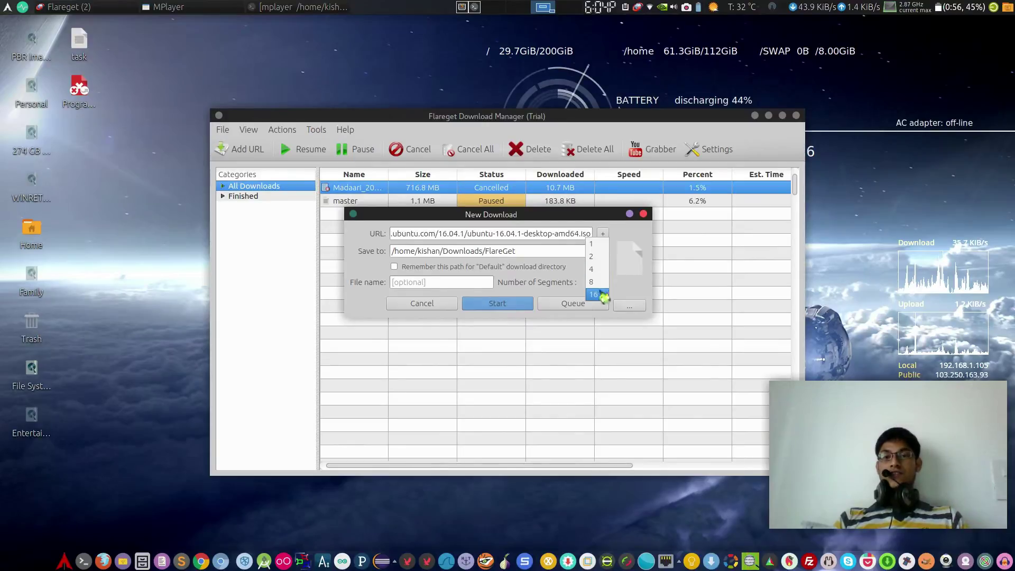
{"action": "left_click", "coordinate": [560, 280]}
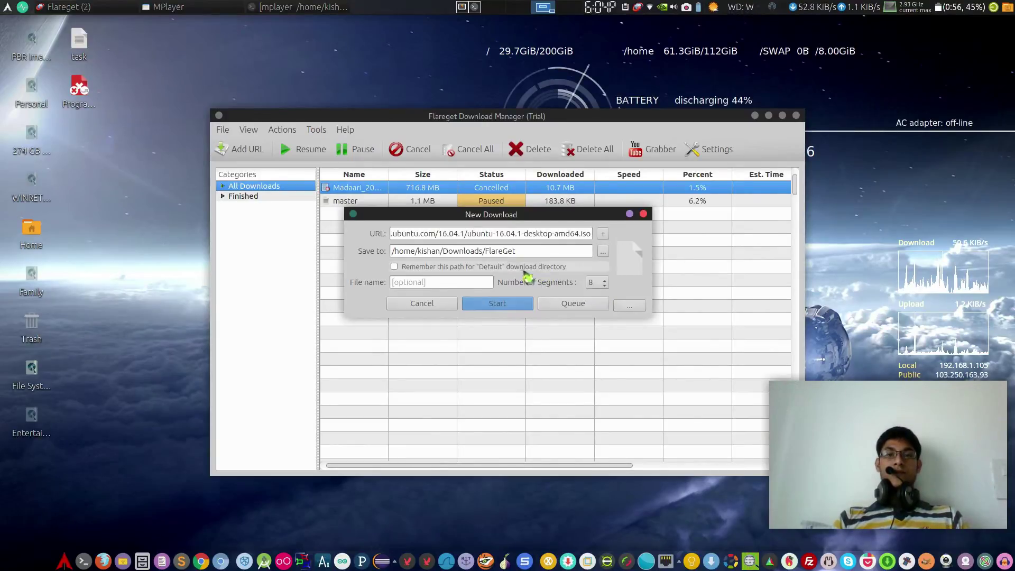
- Save the download to the user's home folder, start it, and dismiss the Pro notice
{"action": "left_click", "coordinate": [603, 251]}
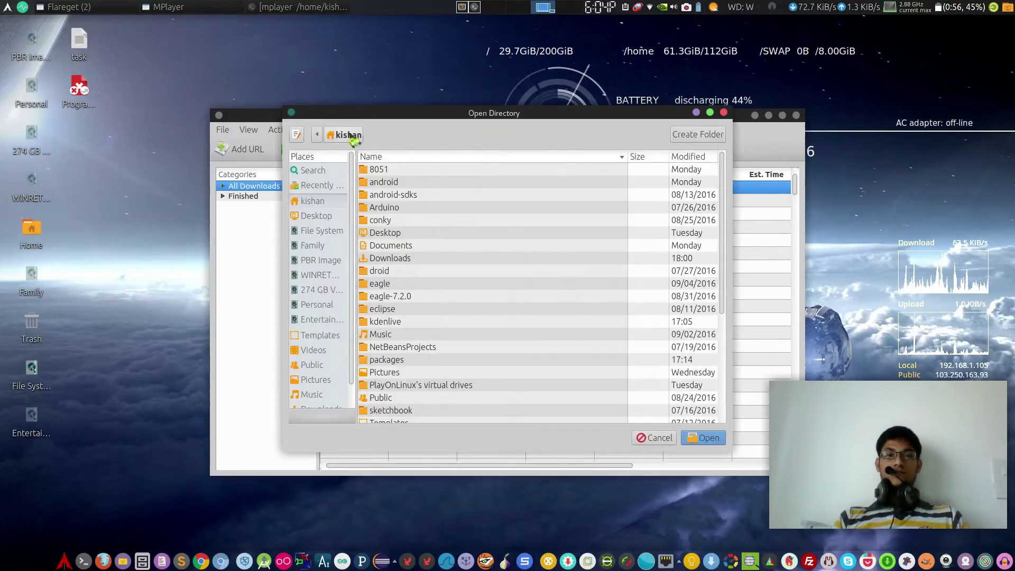
{"action": "left_click", "coordinate": [317, 135]}
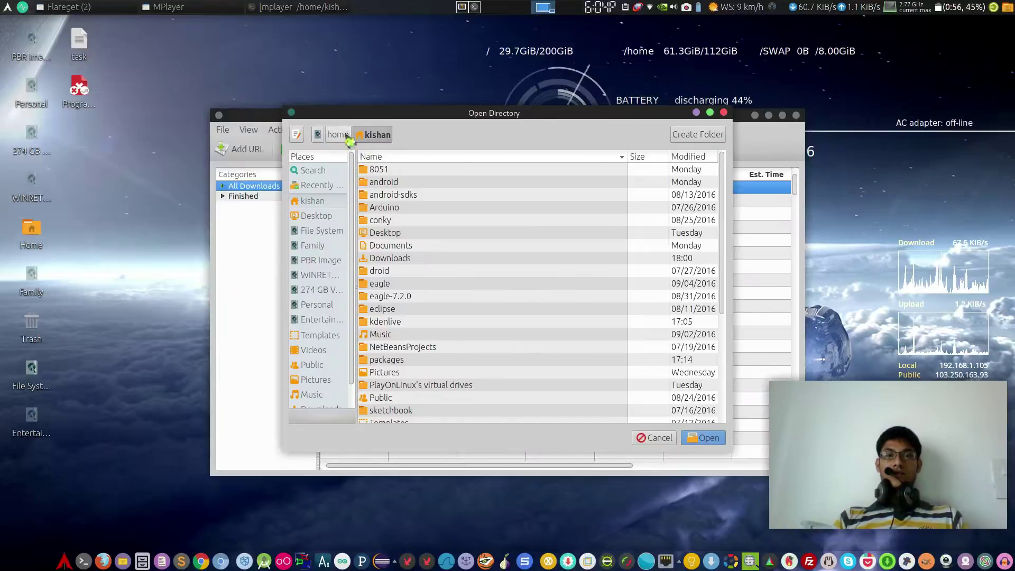
{"action": "left_click", "coordinate": [338, 134]}
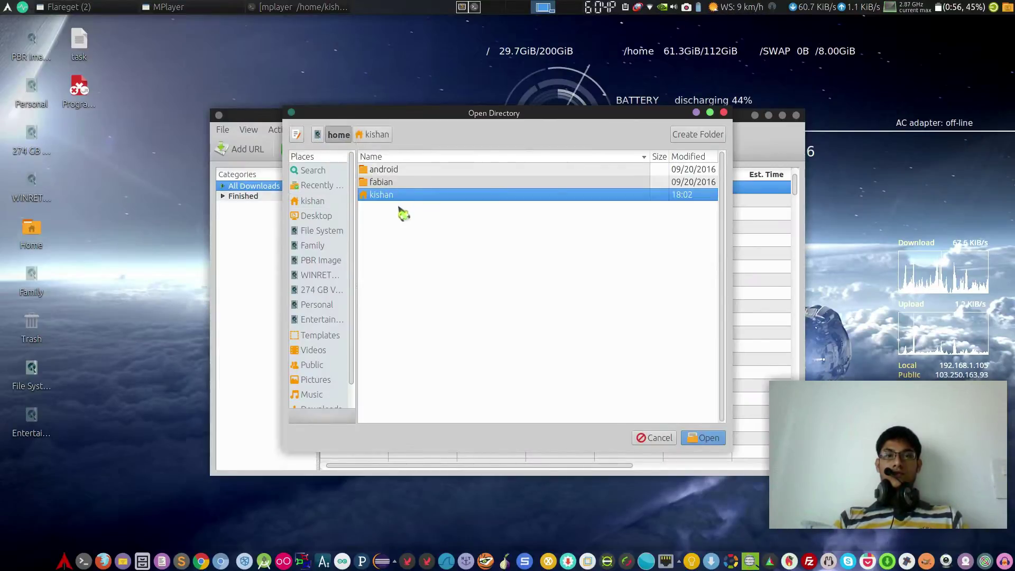
{"action": "left_click", "coordinate": [704, 437]}
{"action": "left_click", "coordinate": [516, 305]}
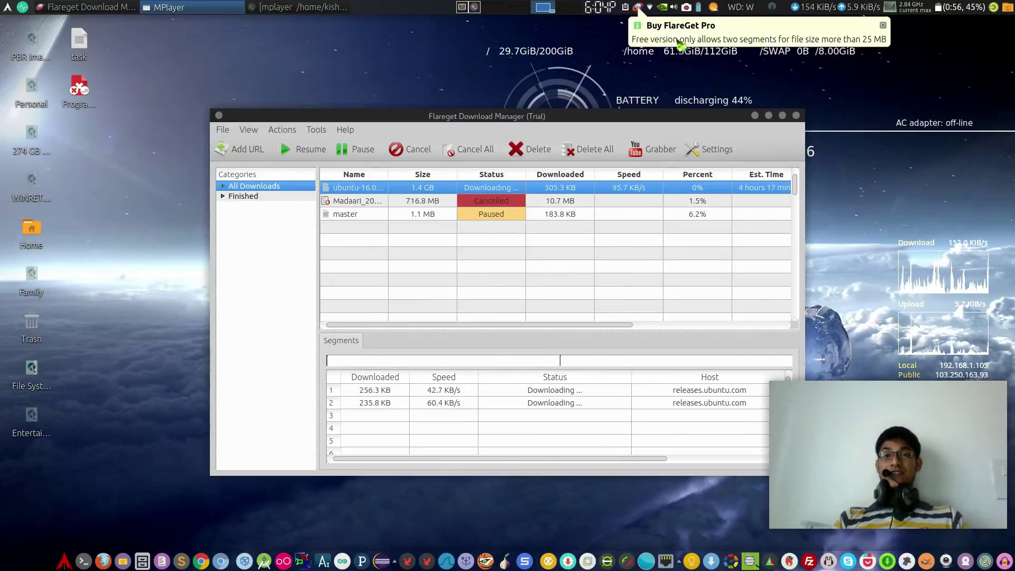
{"action": "left_click", "coordinate": [883, 25]}
{"action": "left_click", "coordinate": [798, 124]}
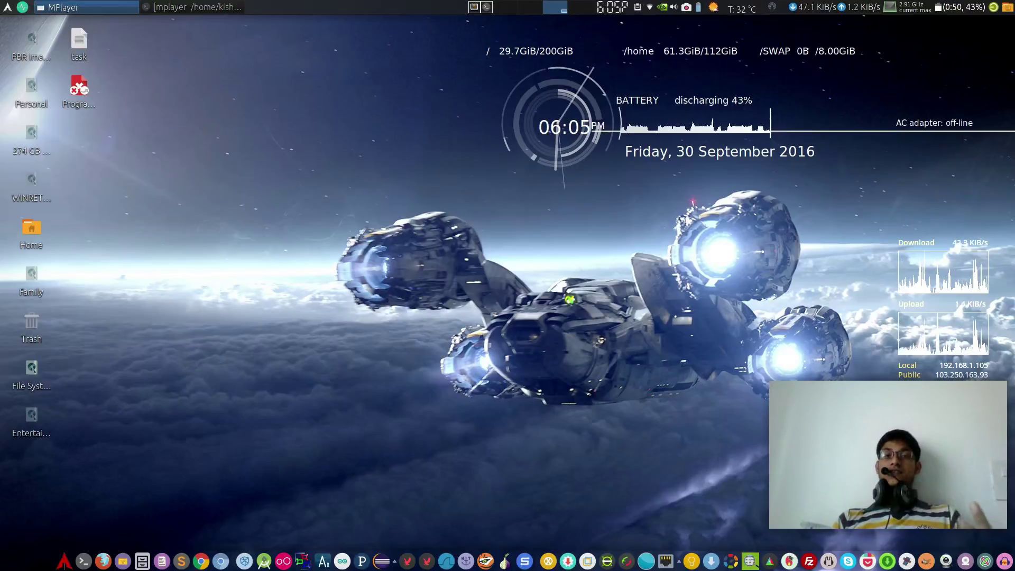
{"action": "left_click", "coordinate": [83, 560]}
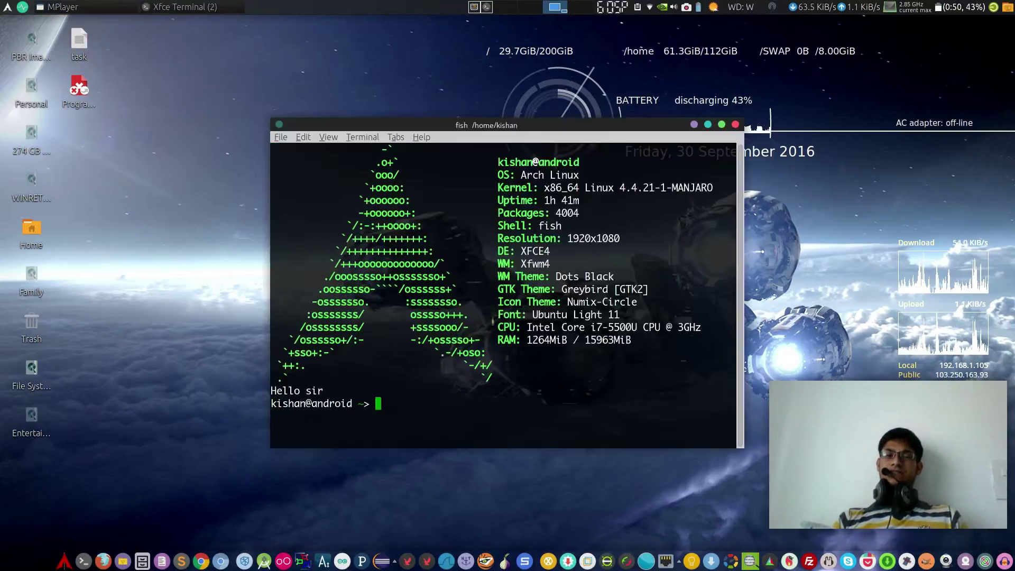
{"action": "type", "text": "wget"}
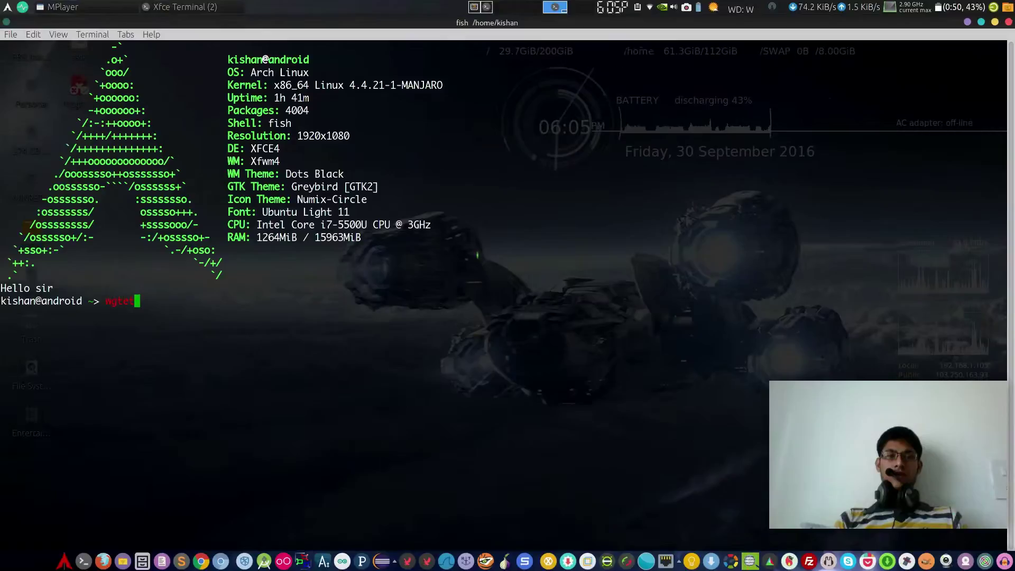
{"action": "type", "text": "get"}
{"action": "key", "text": "Up"}
{"action": "key", "text": "Up"}
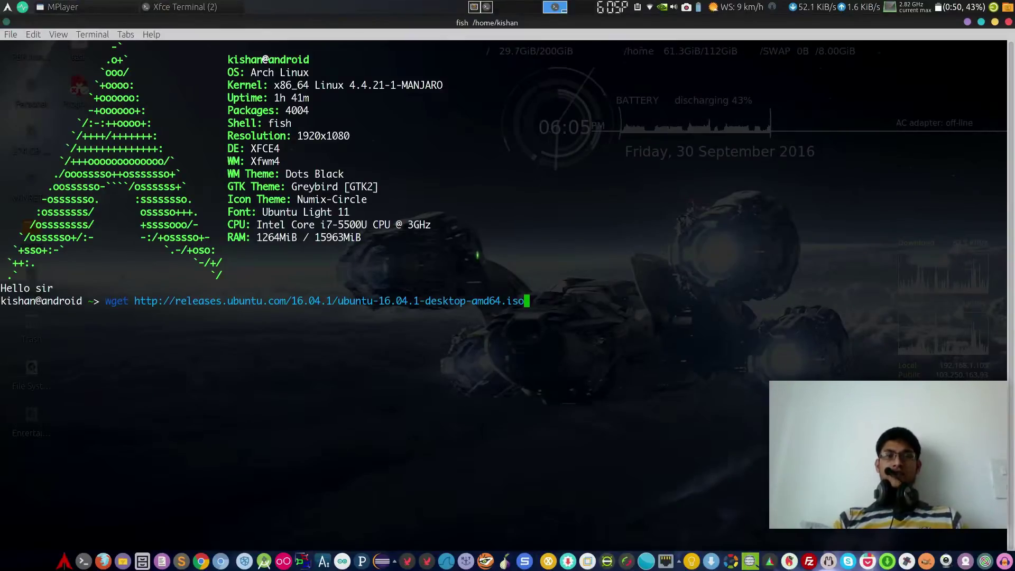
{"action": "key", "text": "Return"}
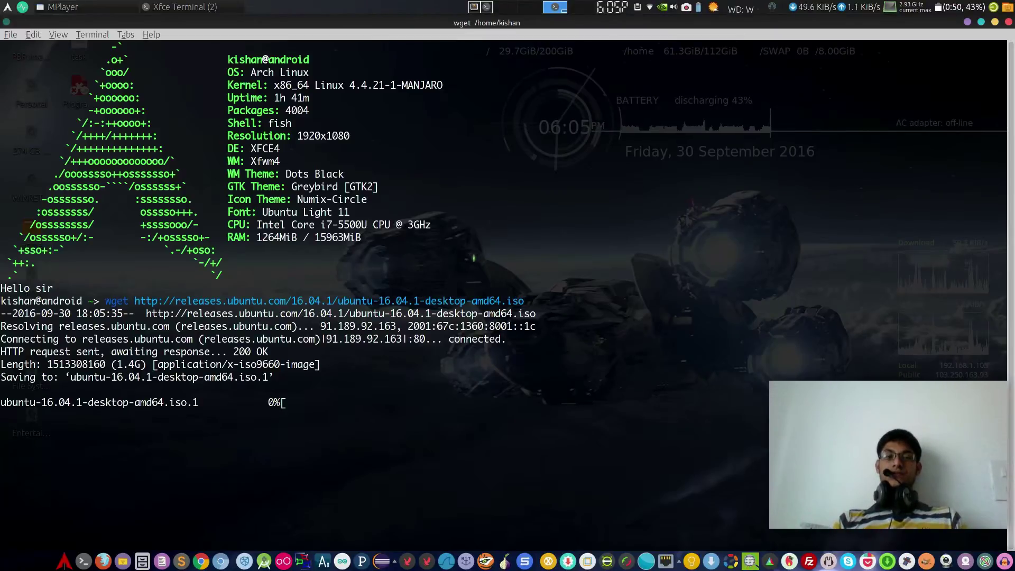
{"action": "key", "text": "alt+F10"}
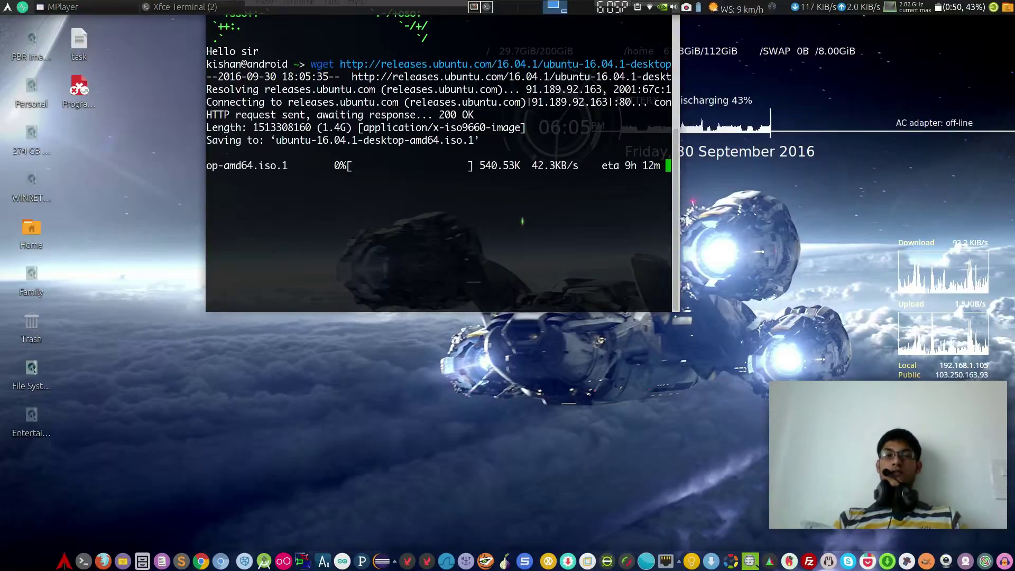
{"action": "key", "text": "alt+F10"}
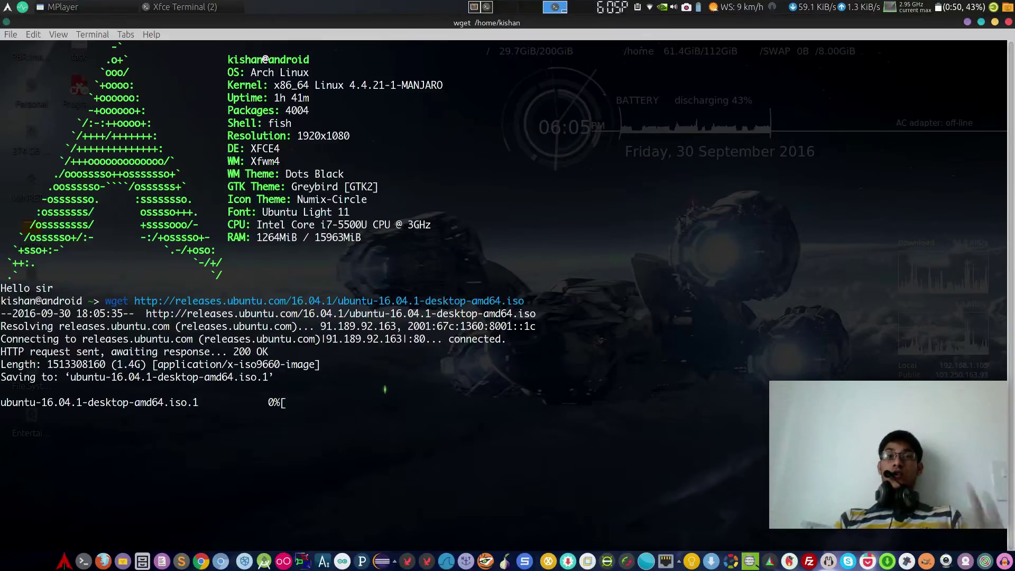
{"action": "key", "text": "ctrl+c"}
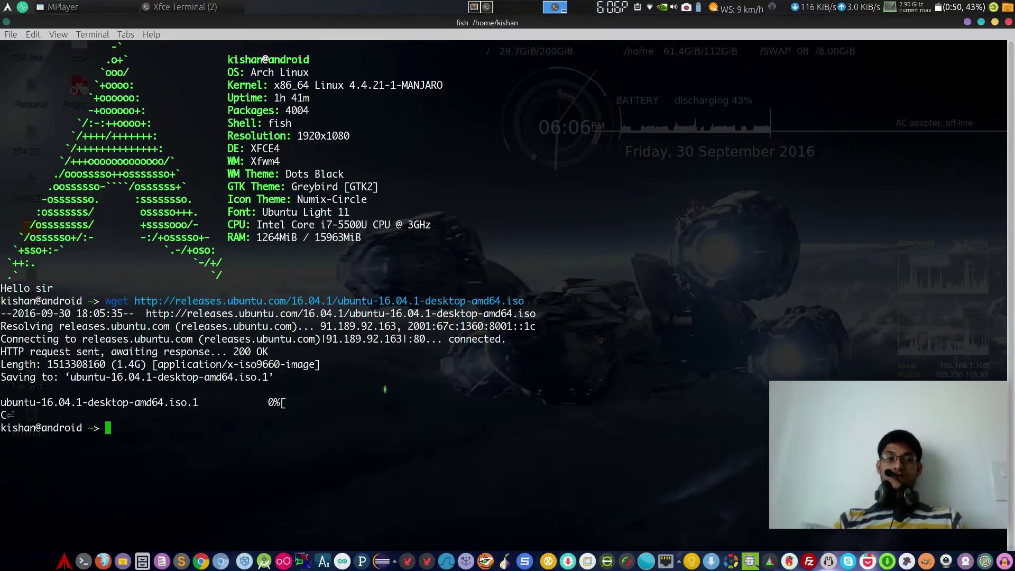
{"action": "type", "text": "clear"}
{"action": "key", "text": "Return"}
{"action": "type", "text": "exit"}
{"action": "key", "text": "Return"}
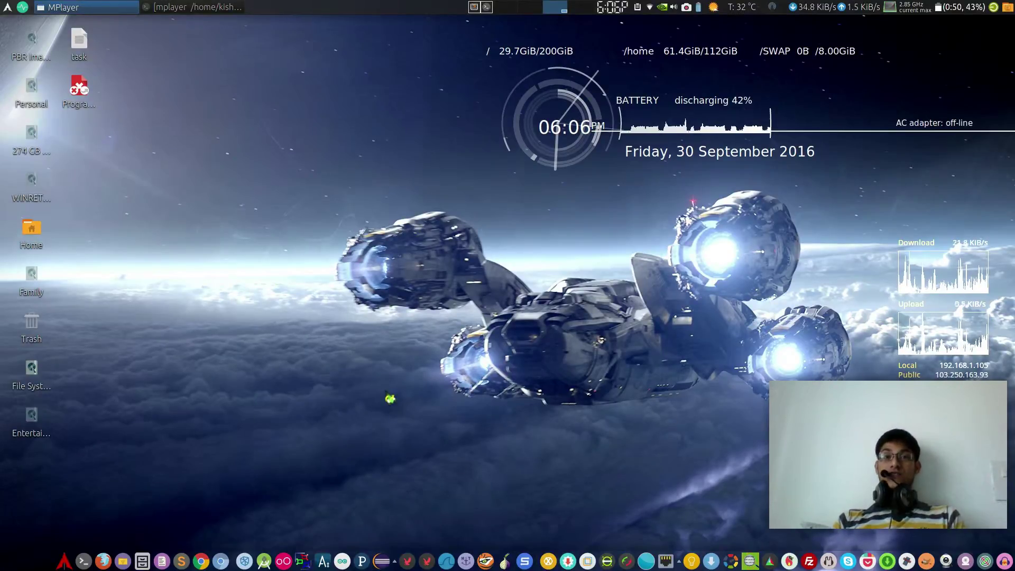
- Launch Xtreme Download Manager and start downloading the Ubuntu 16.04.1 ISO
{"action": "key", "text": "super"}
{"action": "type", "text": "x"}
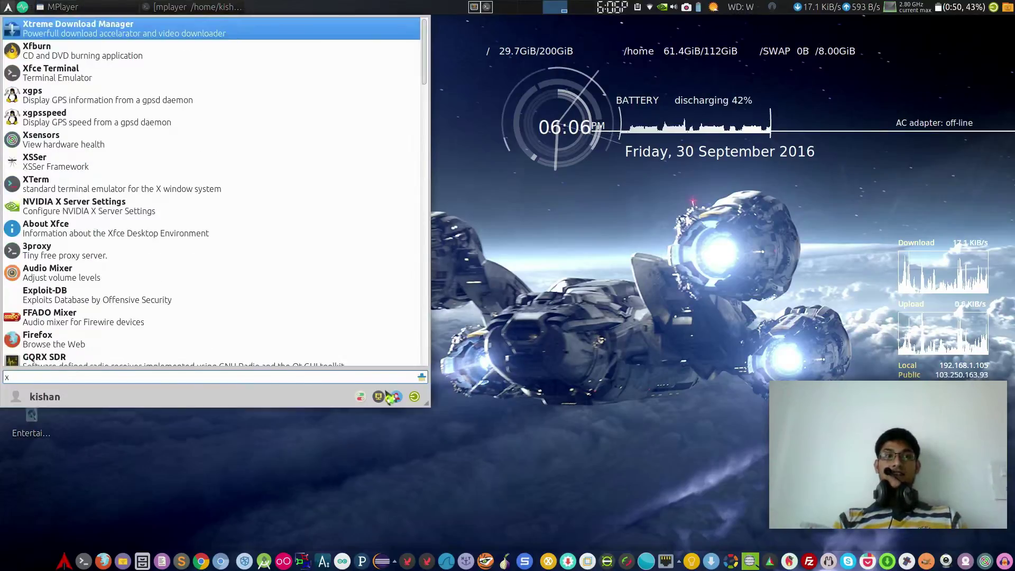
{"action": "key", "text": "Return"}
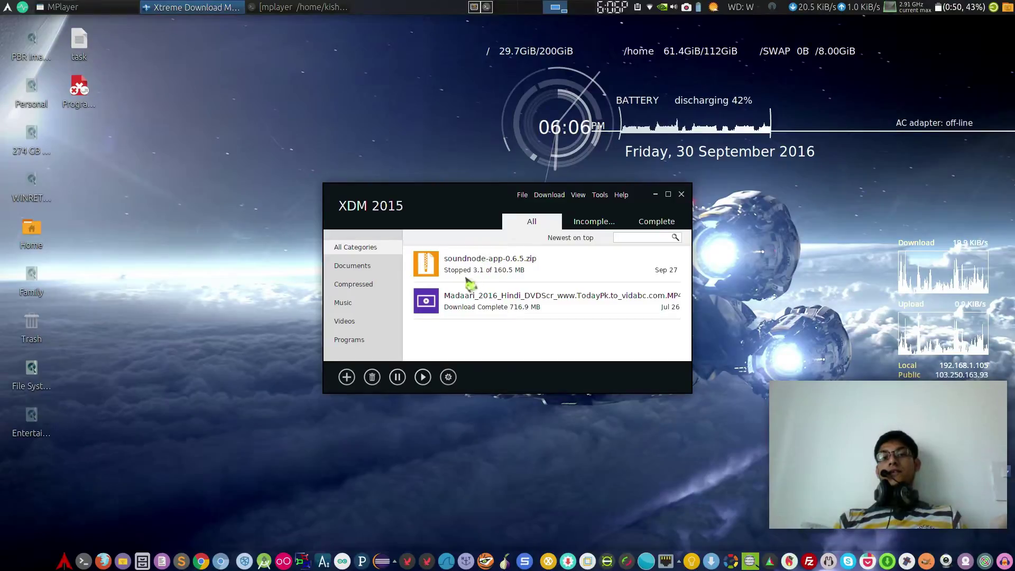
{"action": "left_click", "coordinate": [346, 377]}
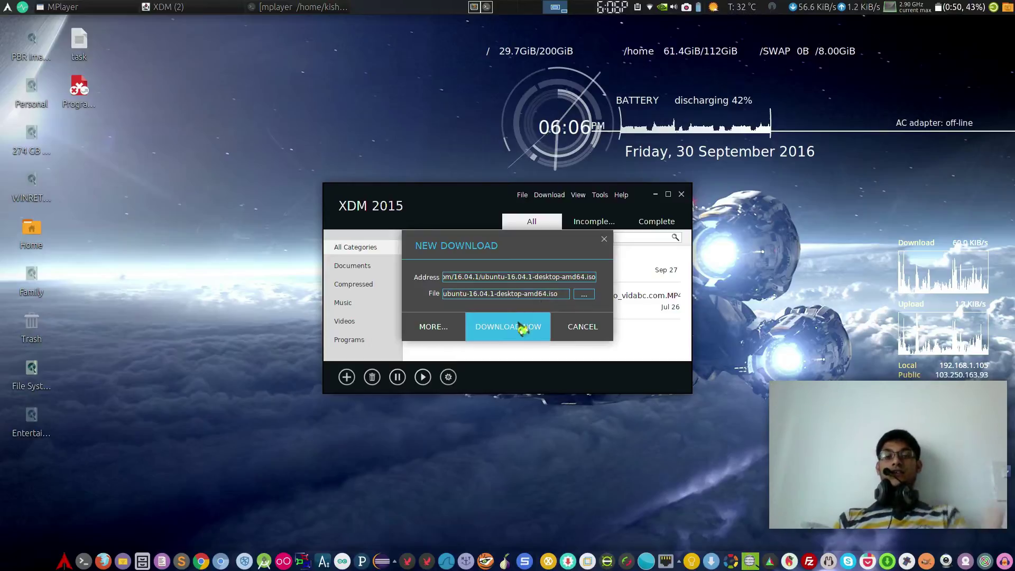
{"action": "left_click", "coordinate": [492, 321]}
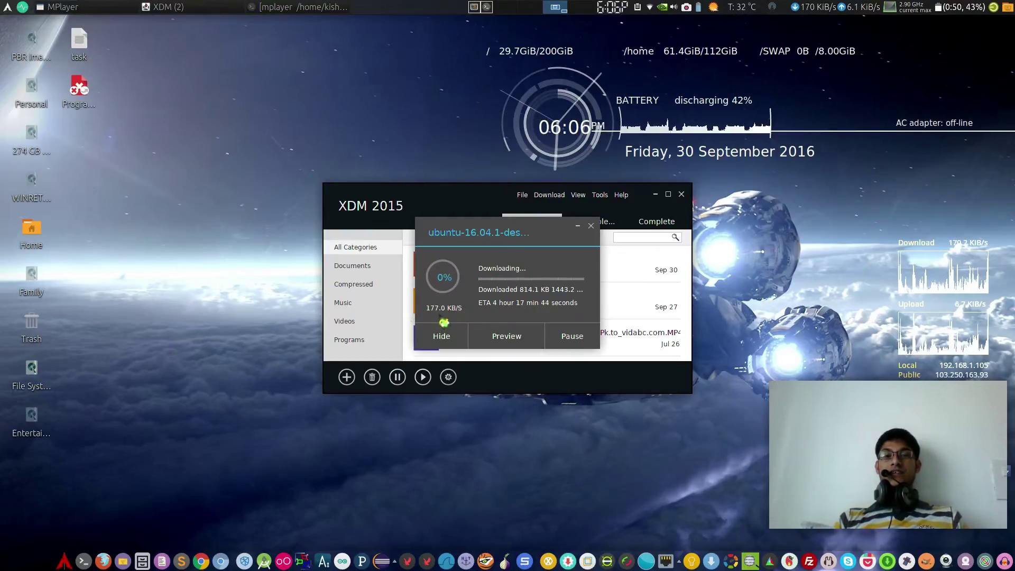
- Rearrange the progress and main windows, check the menus, then close both windows
{"action": "left_click_drag", "start_coordinate": [496, 233], "coordinate": [302, 237]}
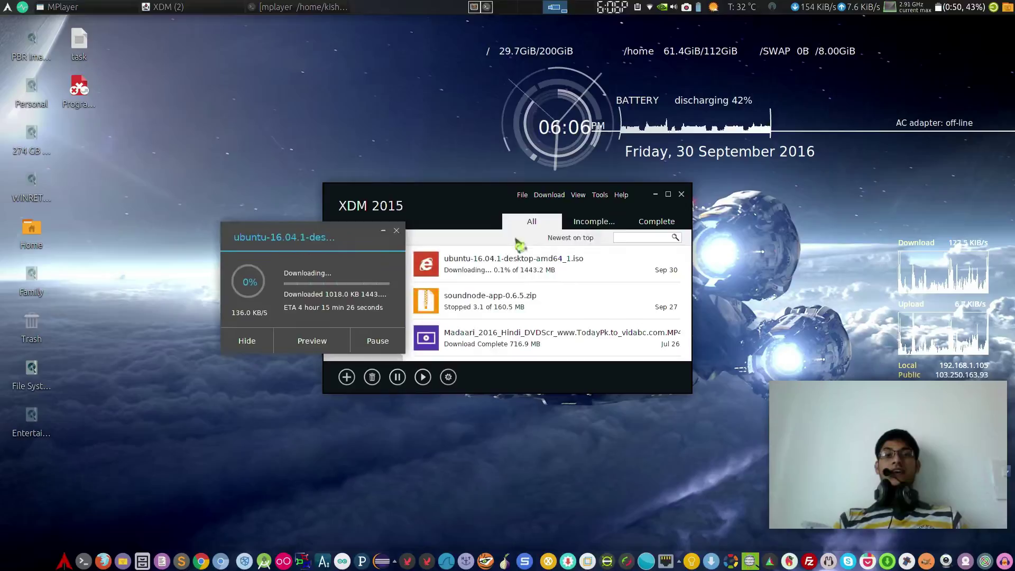
{"action": "left_click", "coordinate": [600, 195]}
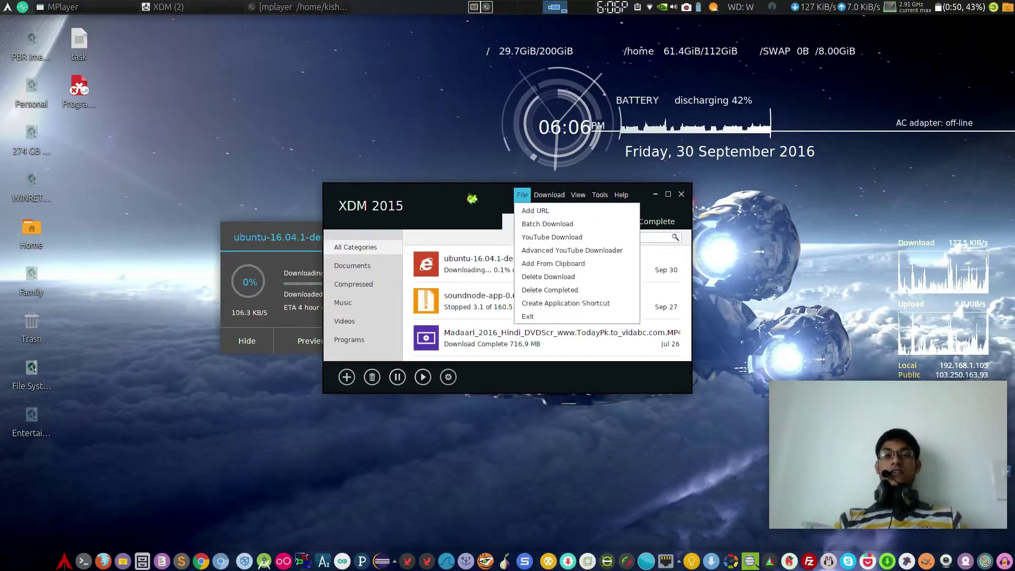
{"action": "mouse_move", "coordinate": [523, 196]}
{"action": "left_mouse_down"}
{"action": "mouse_move", "coordinate": [558, 201]}
{"action": "mouse_move", "coordinate": [665, 182]}
{"action": "left_mouse_up"}
{"action": "left_click_drag", "start_coordinate": [303, 251], "coordinate": [330, 249]}
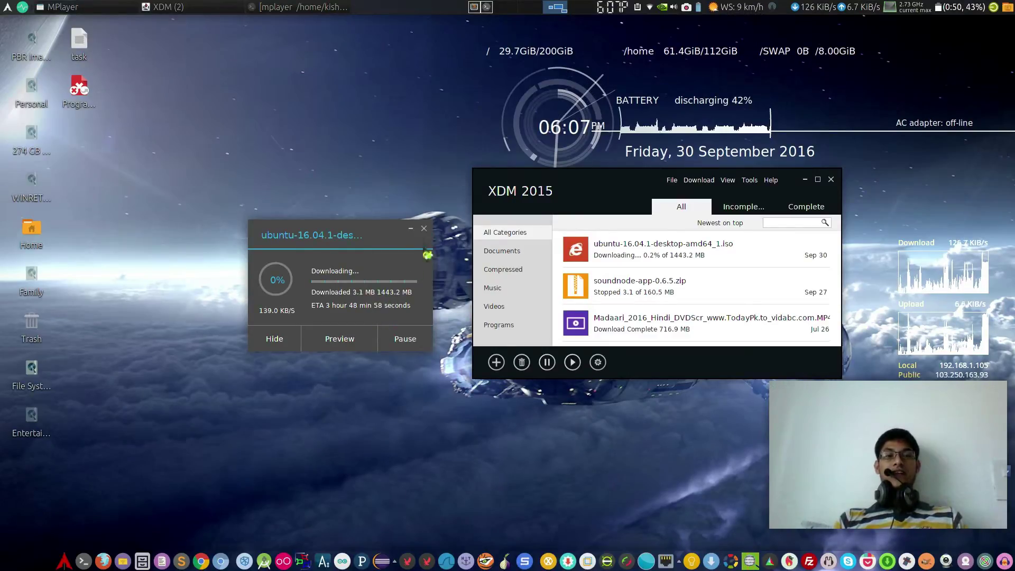
{"action": "left_click", "coordinate": [701, 181]}
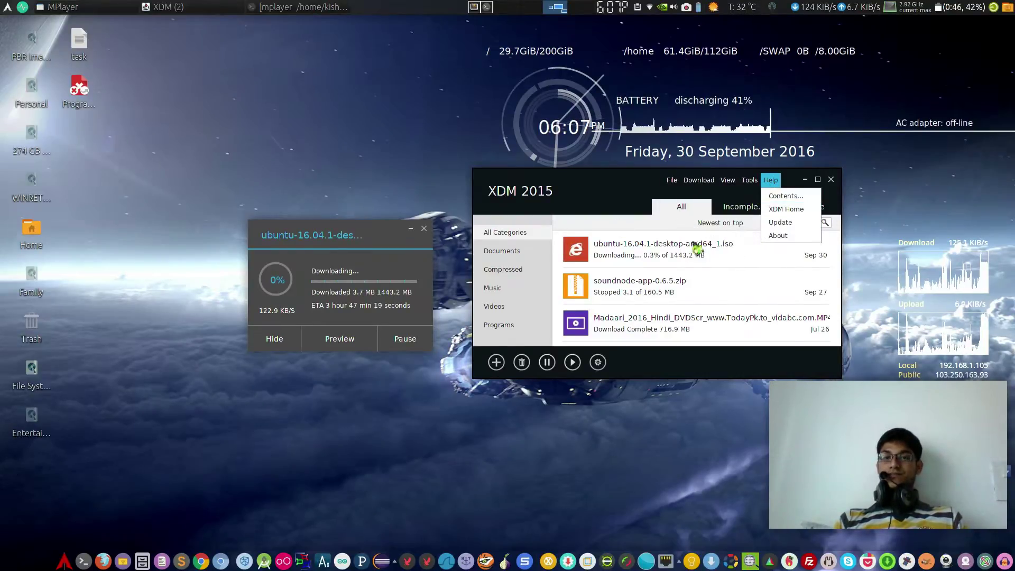
{"action": "left_click", "coordinate": [555, 263]}
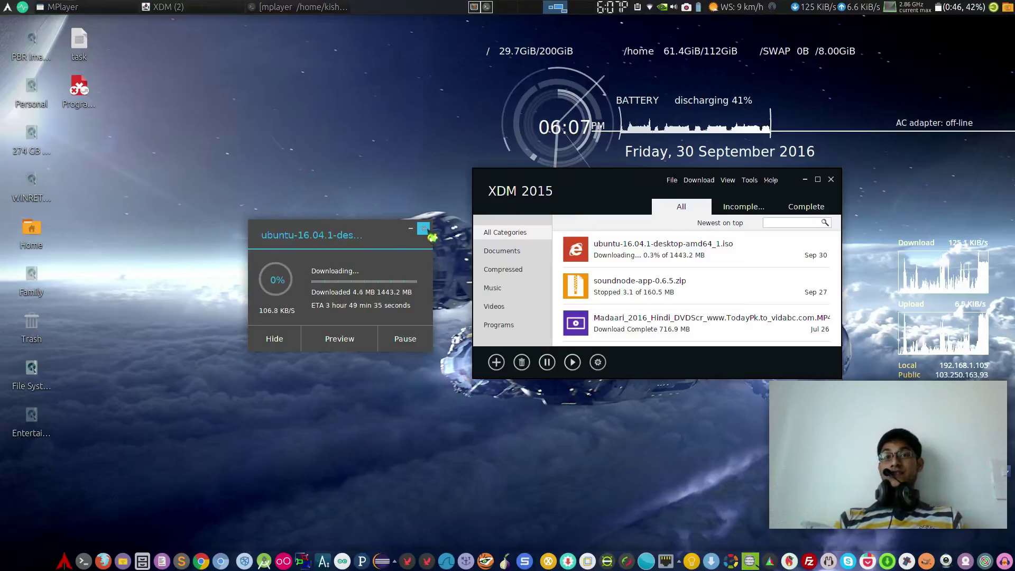
{"action": "left_click", "coordinate": [427, 231]}
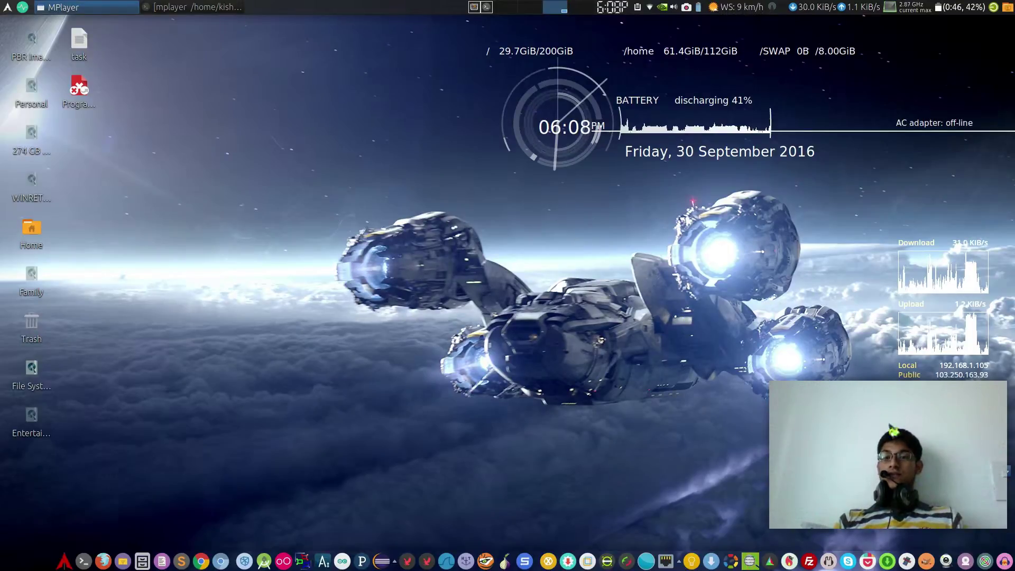
- Launch uGet, hide and restore it, then maximize its window
{"action": "left_click", "coordinate": [888, 561]}
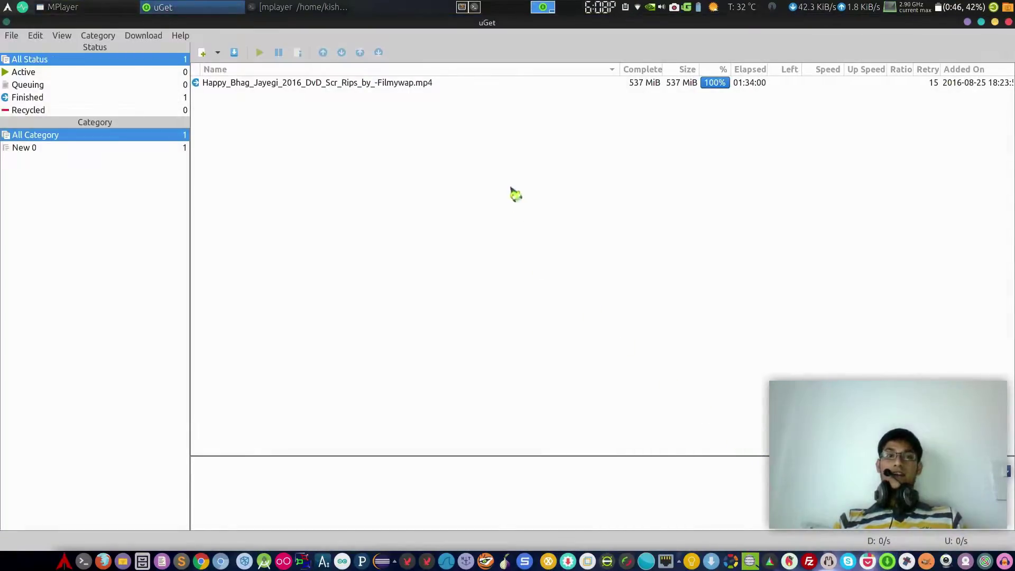
{"action": "key", "text": "super+d"}
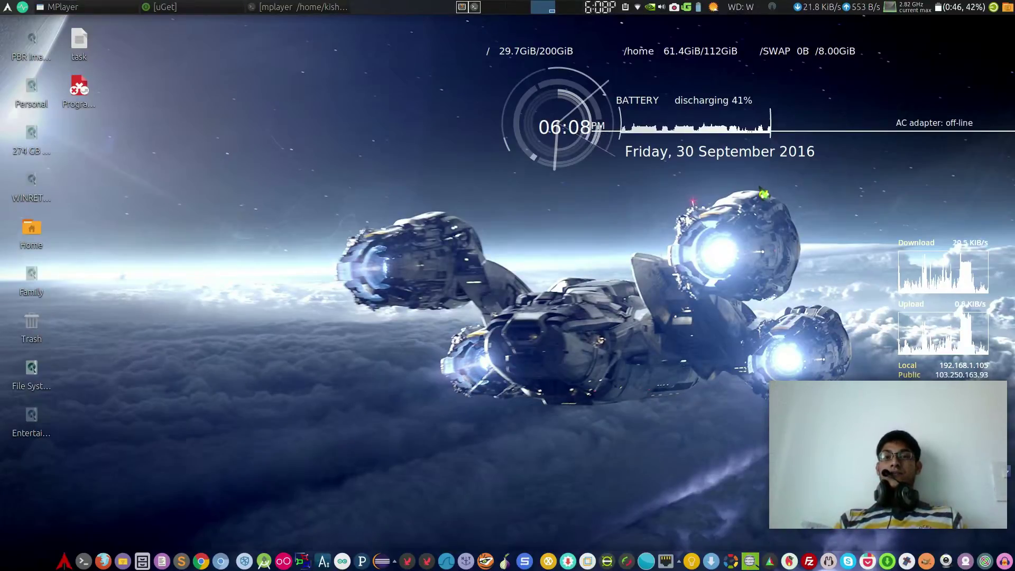
{"action": "left_click", "coordinate": [163, 8]}
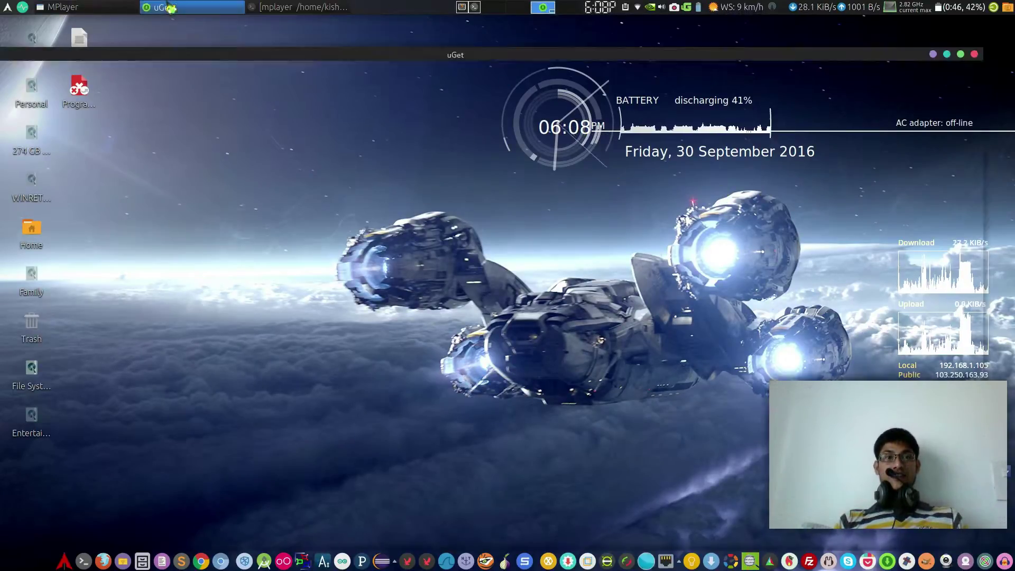
{"action": "double_click", "coordinate": [411, 60]}
- Add a new download of the Ubuntu 16.04.1 ISO with 10 max connections
{"action": "left_click", "coordinate": [10, 46]}
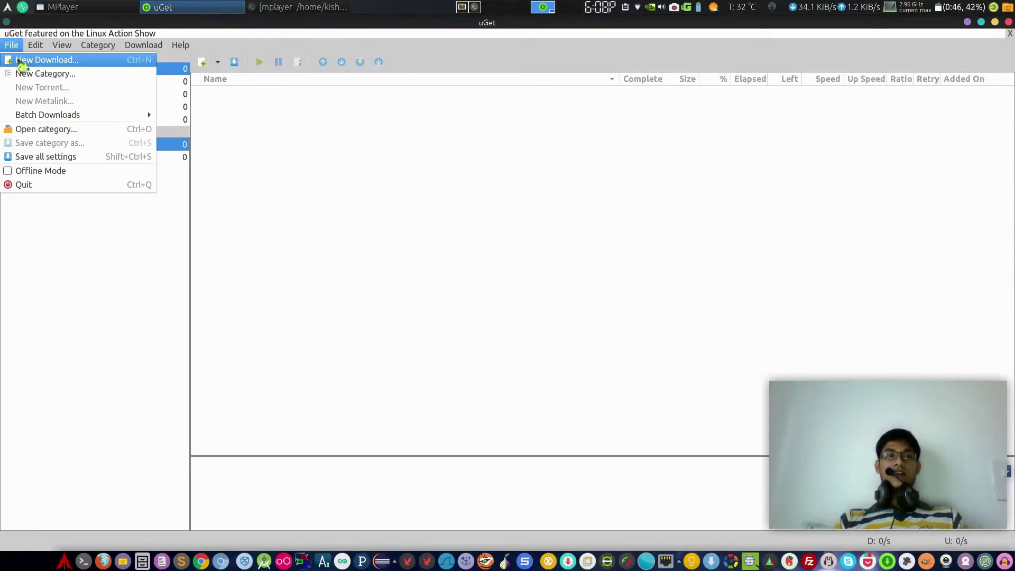
{"action": "left_click", "coordinate": [33, 62]}
{"action": "left_click_drag", "start_coordinate": [493, 160], "coordinate": [260, 144]}
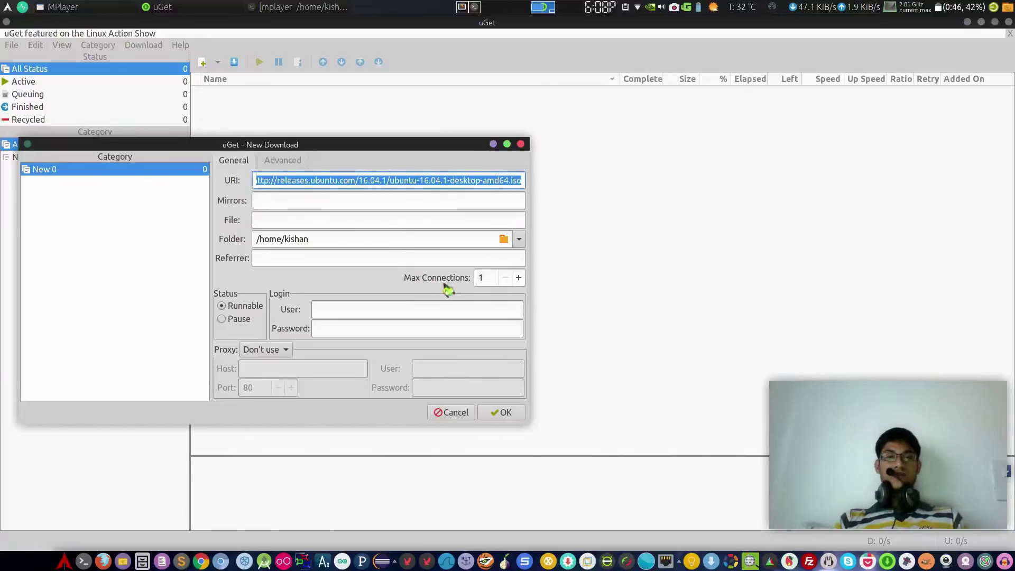
{"action": "left_click", "coordinate": [517, 278]}
{"action": "left_click", "coordinate": [518, 278]}
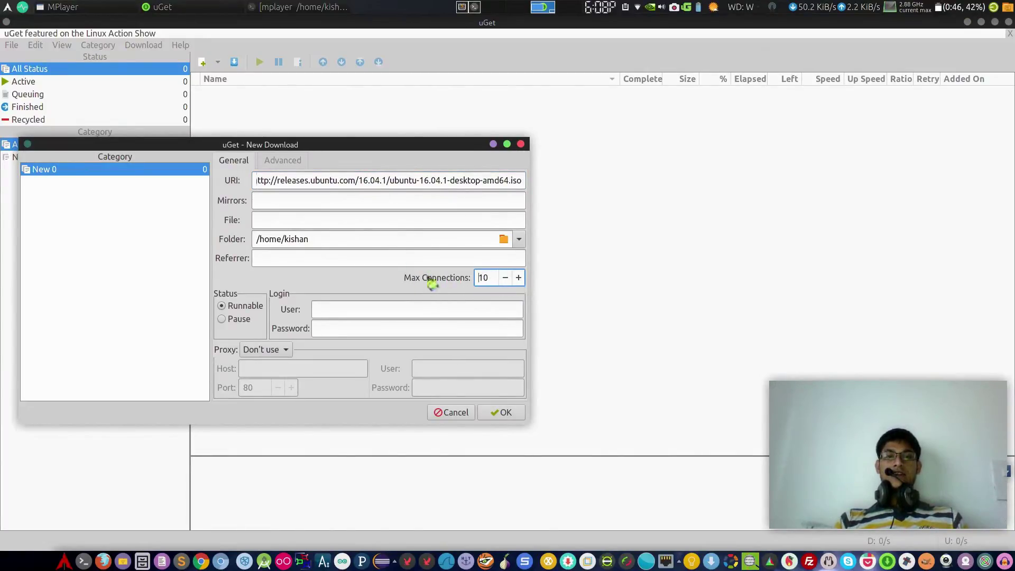
{"action": "left_click", "coordinate": [501, 413]}
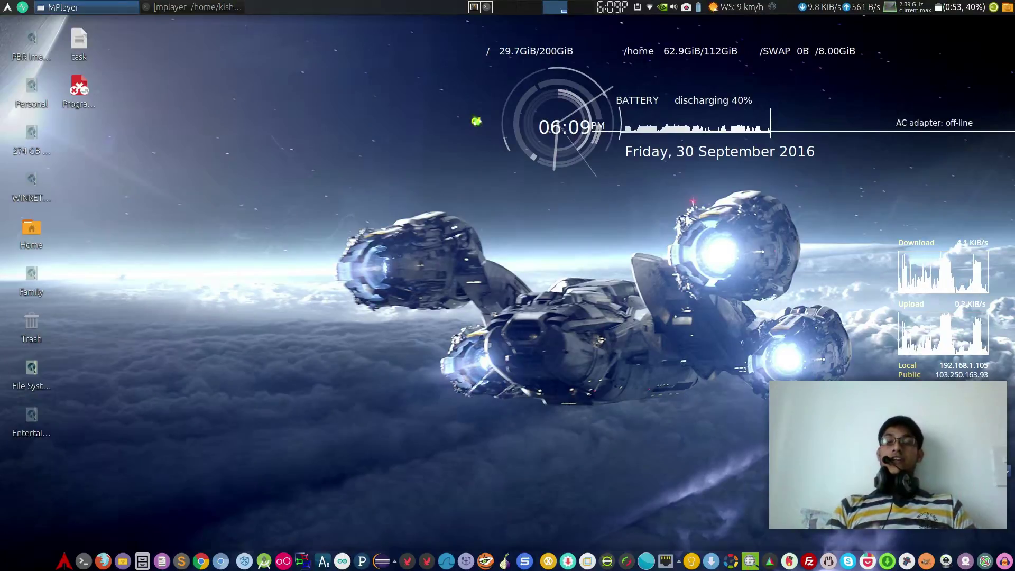
- Launch JDownloader, start all downloads, and inspect the Madaari package's properties
{"action": "key", "text": "super"}
{"action": "type", "text": "jdo"}
{"action": "key", "text": "Return"}
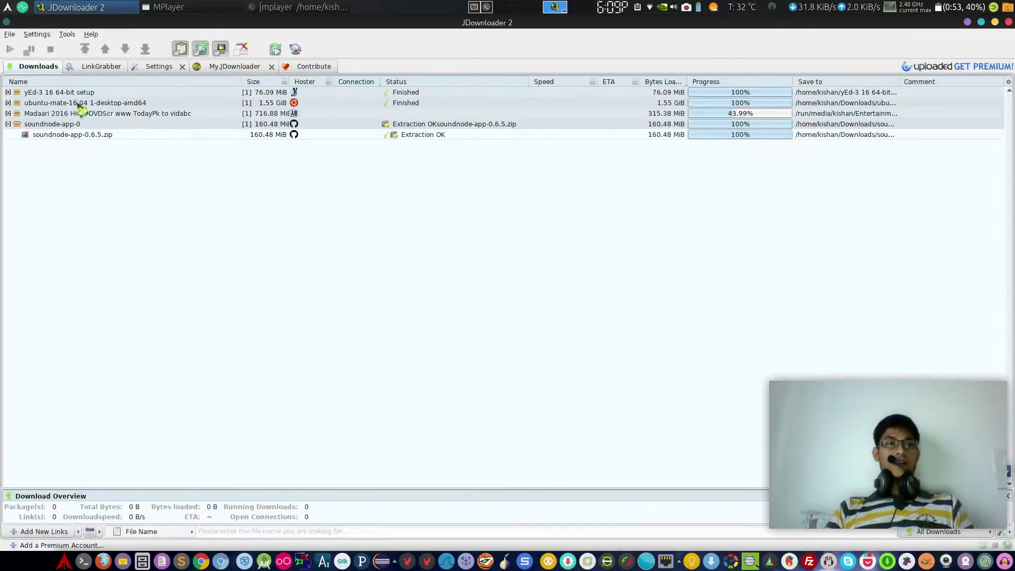
{"action": "left_click", "coordinate": [16, 37]}
{"action": "left_click", "coordinate": [293, 235]}
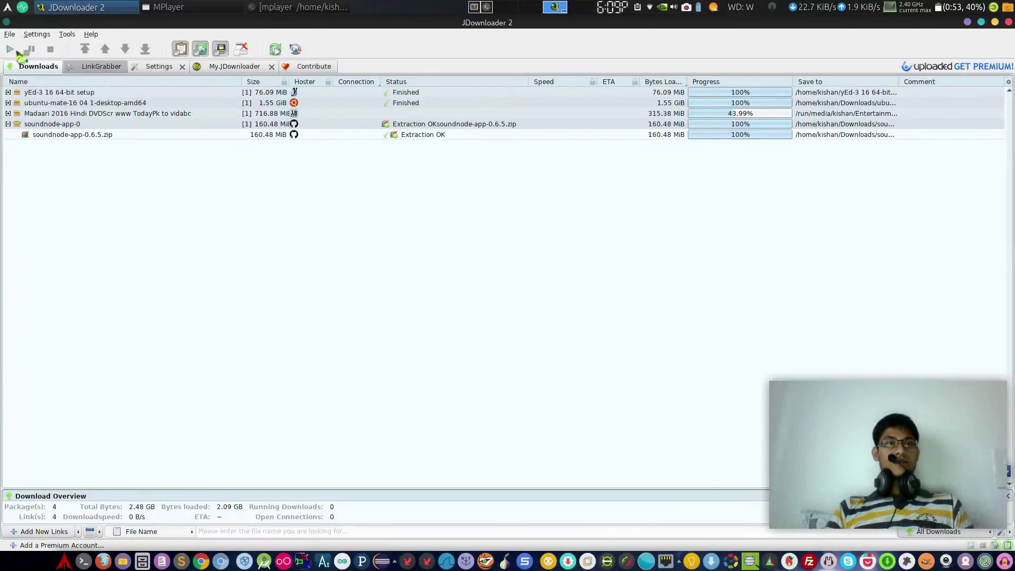
{"action": "left_click", "coordinate": [11, 37]}
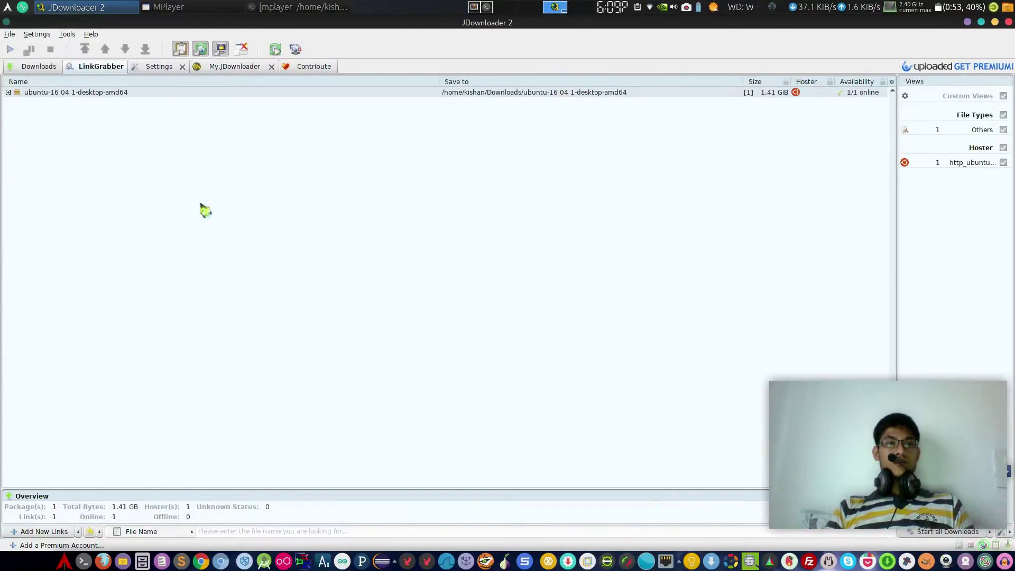
{"action": "left_click", "coordinate": [45, 70]}
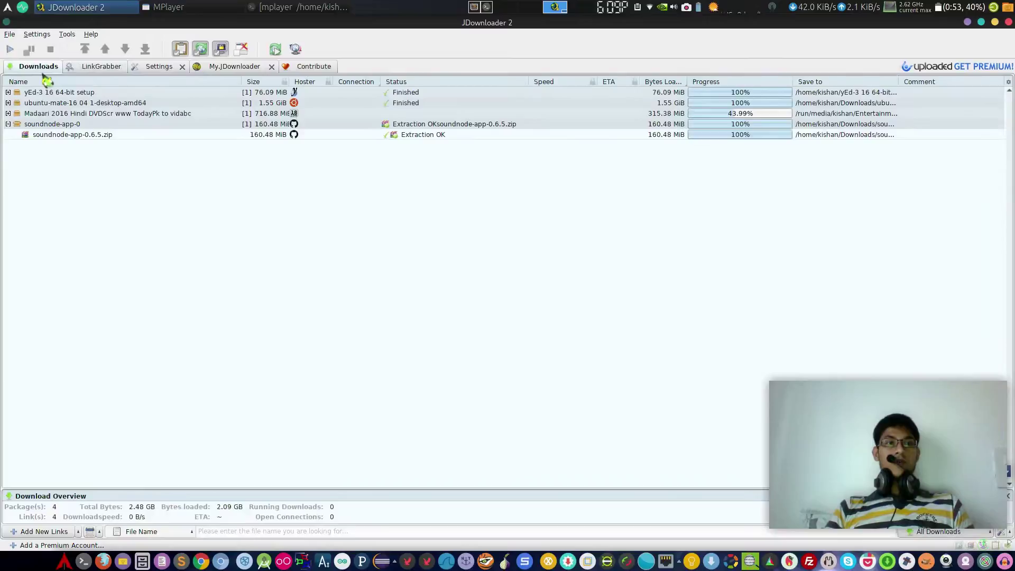
{"action": "left_click", "coordinate": [11, 51]}
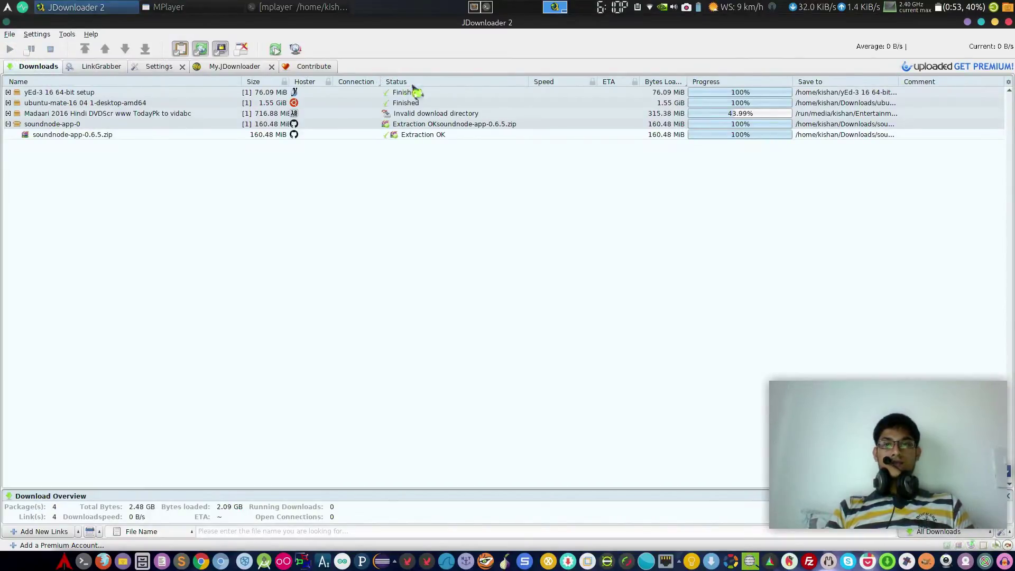
{"action": "left_click", "coordinate": [408, 116]}
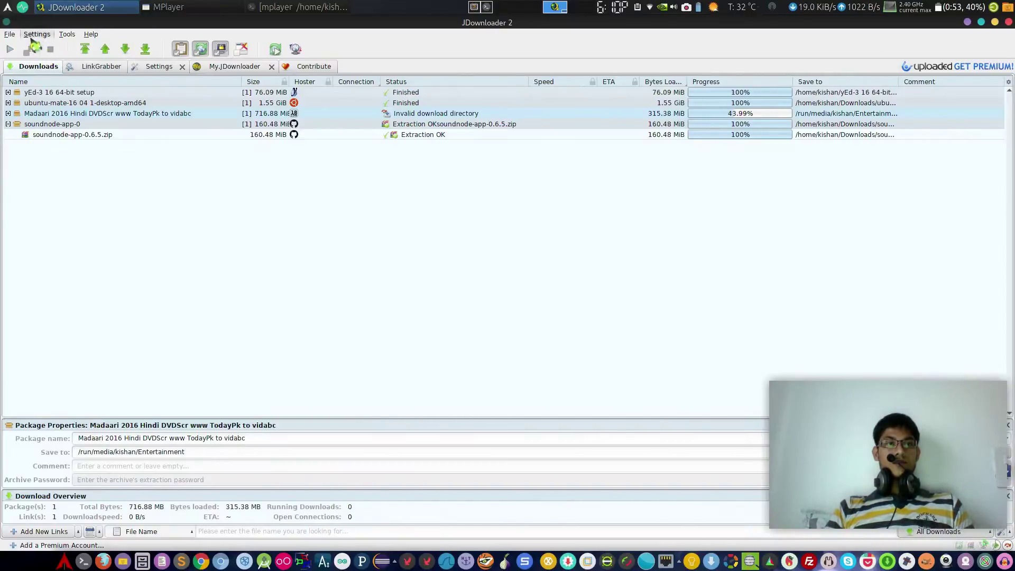
- Add the Ubuntu ISO link via Analyse Text with Links, saving to the home folder
{"action": "left_click", "coordinate": [9, 34]}
{"action": "left_click", "coordinate": [53, 49]}
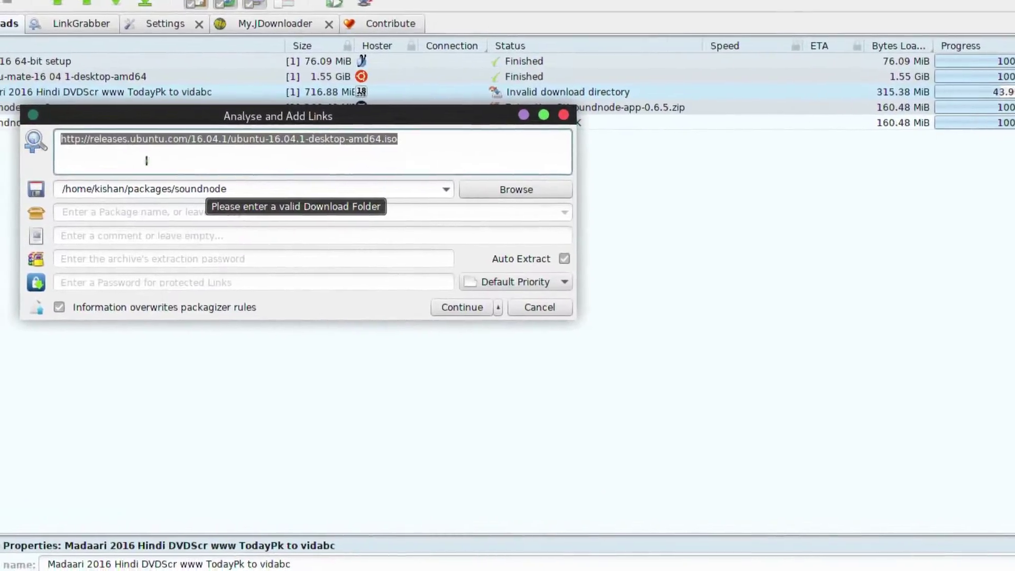
{"action": "mouse_move", "coordinate": [219, 180]}
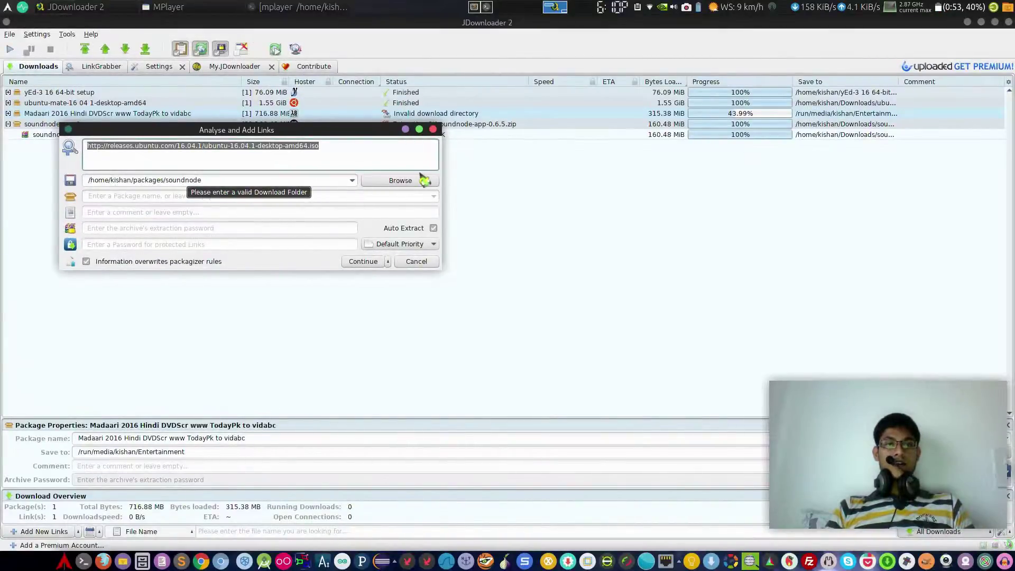
{"action": "left_click", "coordinate": [413, 182]}
{"action": "left_click", "coordinate": [413, 218]}
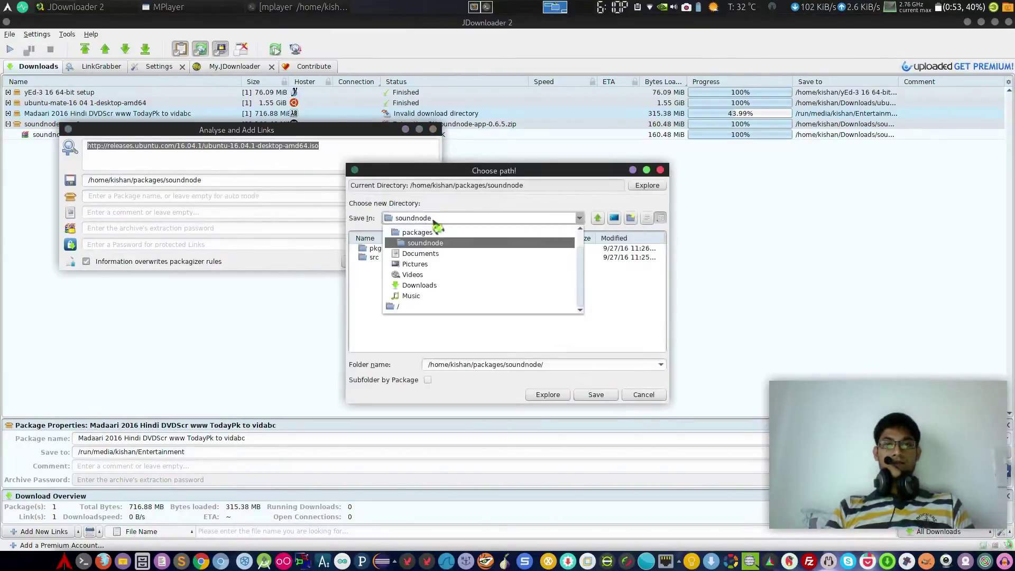
{"action": "left_click", "coordinate": [400, 305]}
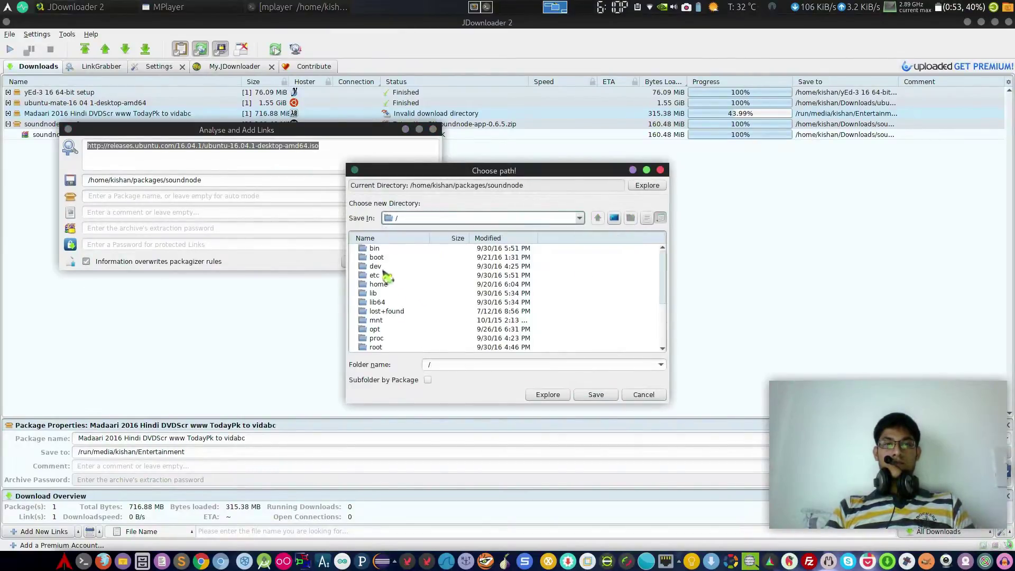
{"action": "left_click", "coordinate": [380, 285]}
{"action": "key", "text": "Return"}
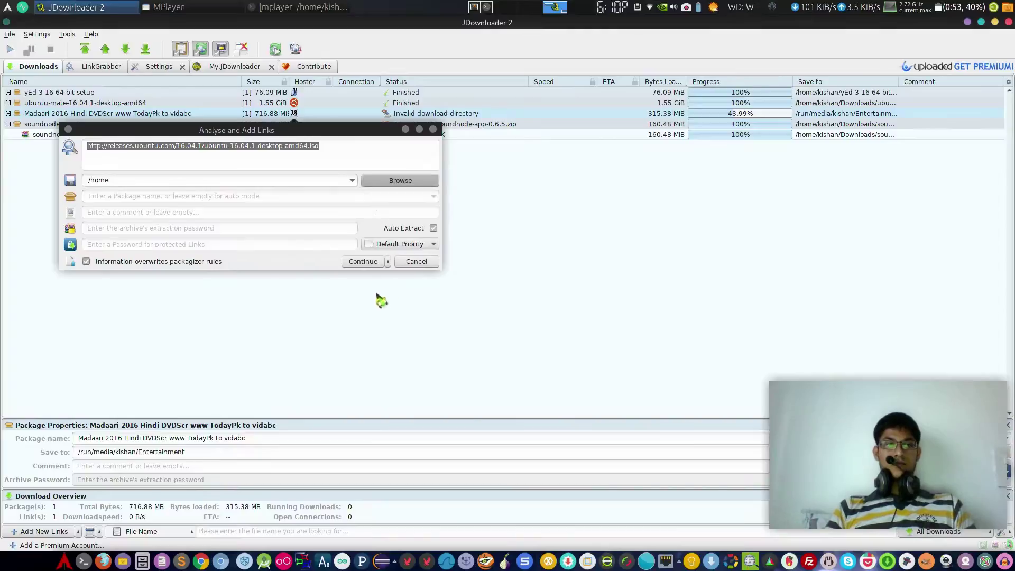
{"action": "left_click", "coordinate": [397, 182]}
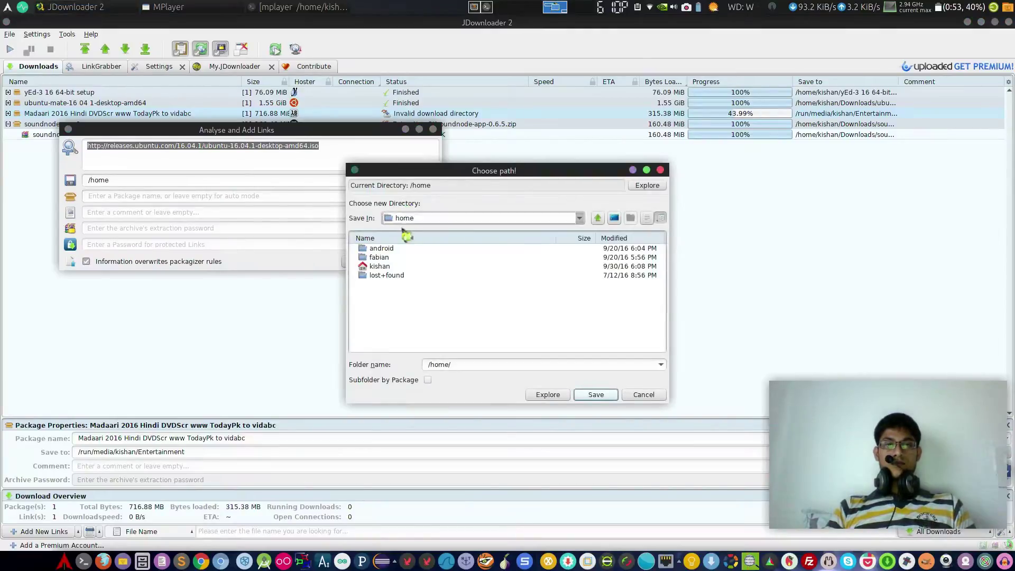
{"action": "left_click", "coordinate": [379, 266]}
{"action": "left_click", "coordinate": [609, 399]}
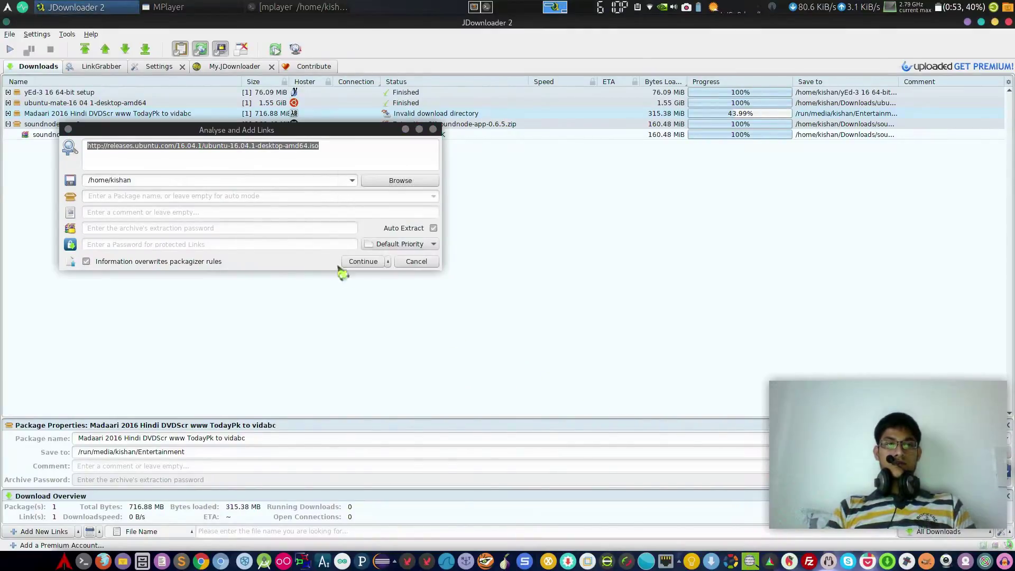
{"action": "left_click", "coordinate": [378, 270]}
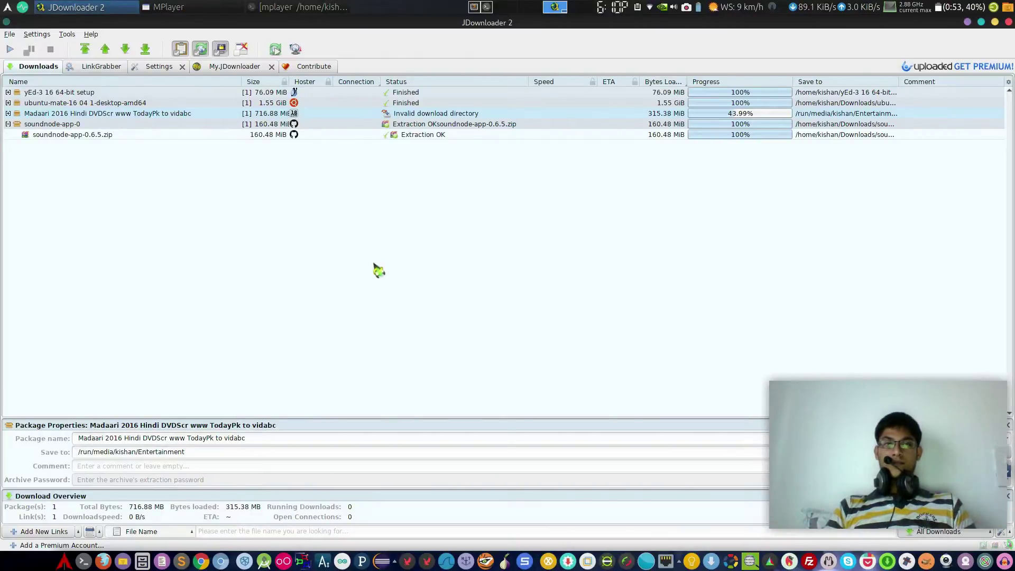
- Select all packages and re-add the Ubuntu ISO link with Auto Extract turned off
{"action": "left_click", "coordinate": [64, 103]}
{"action": "key", "text": "ctrl+a"}
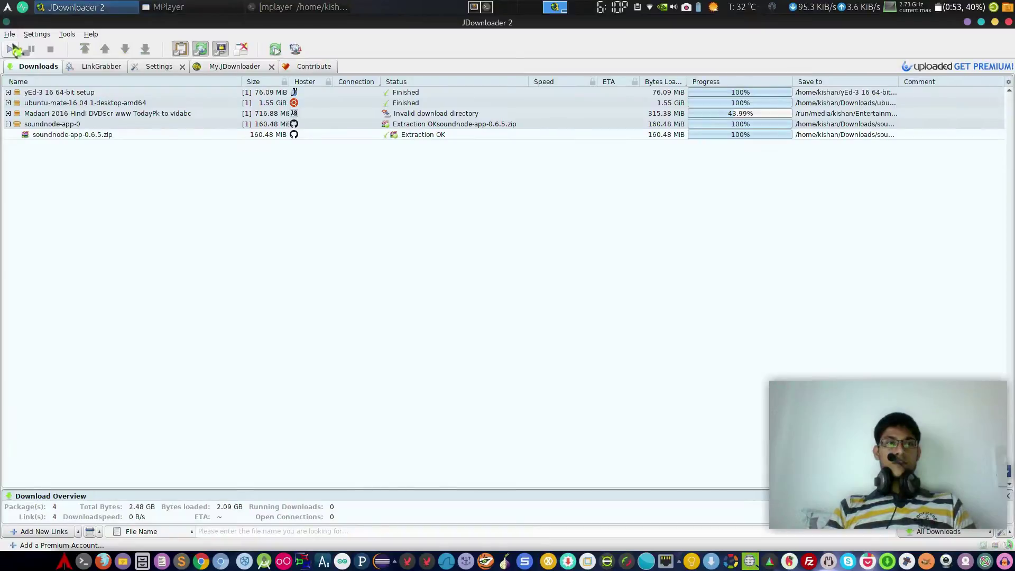
{"action": "left_click", "coordinate": [10, 34]}
{"action": "left_click", "coordinate": [32, 49]}
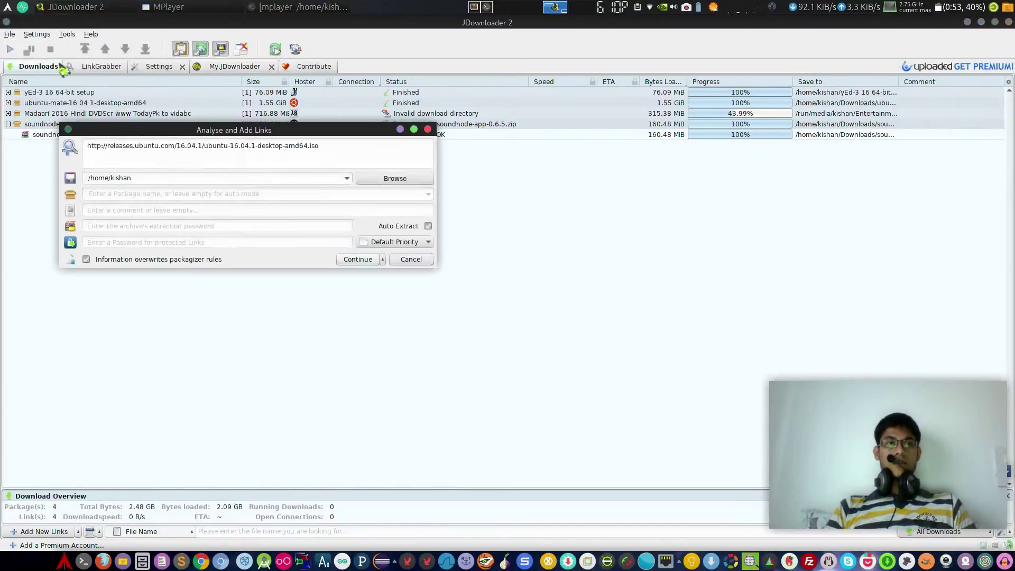
{"action": "left_click", "coordinate": [239, 178]}
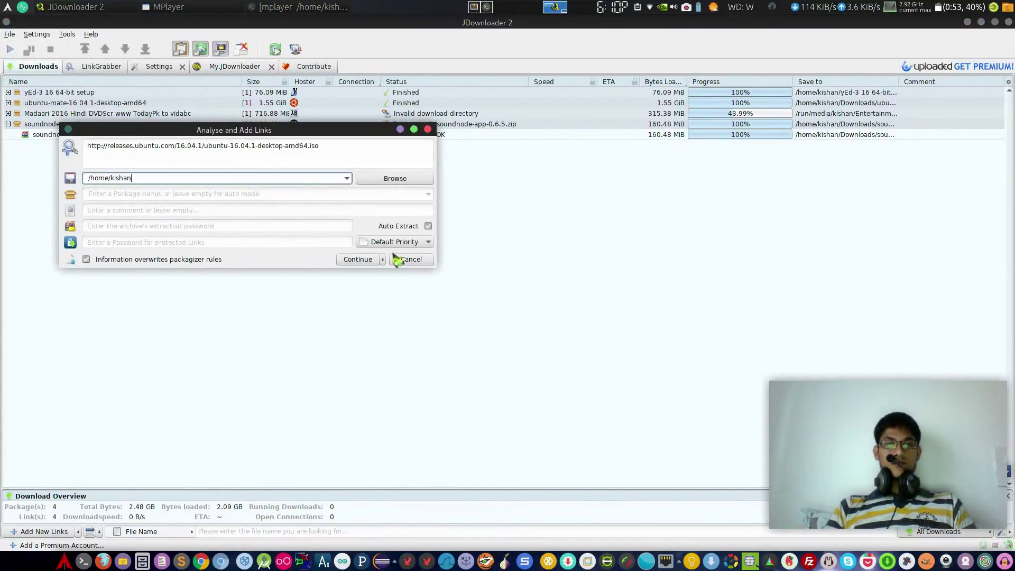
{"action": "left_click", "coordinate": [428, 225]}
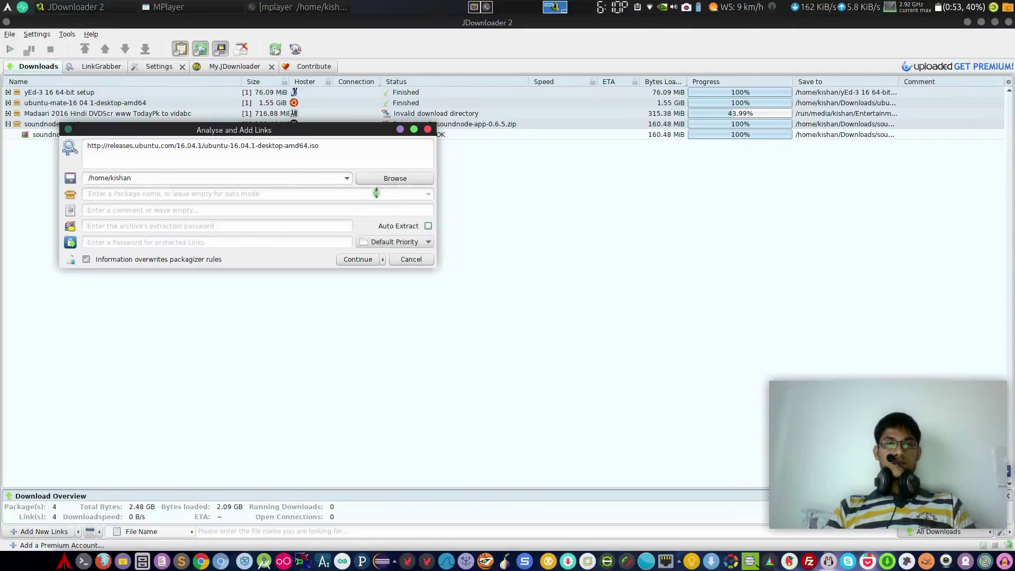
{"action": "left_click", "coordinate": [379, 260]}
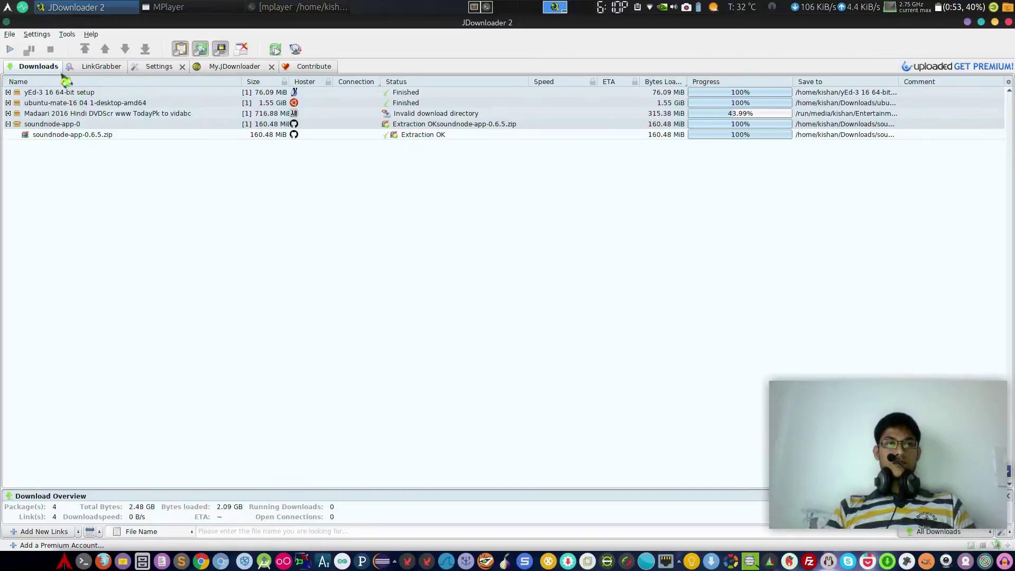
- Start downloading the ubuntu package from its context menu and view its properties
{"action": "left_click", "coordinate": [94, 69]}
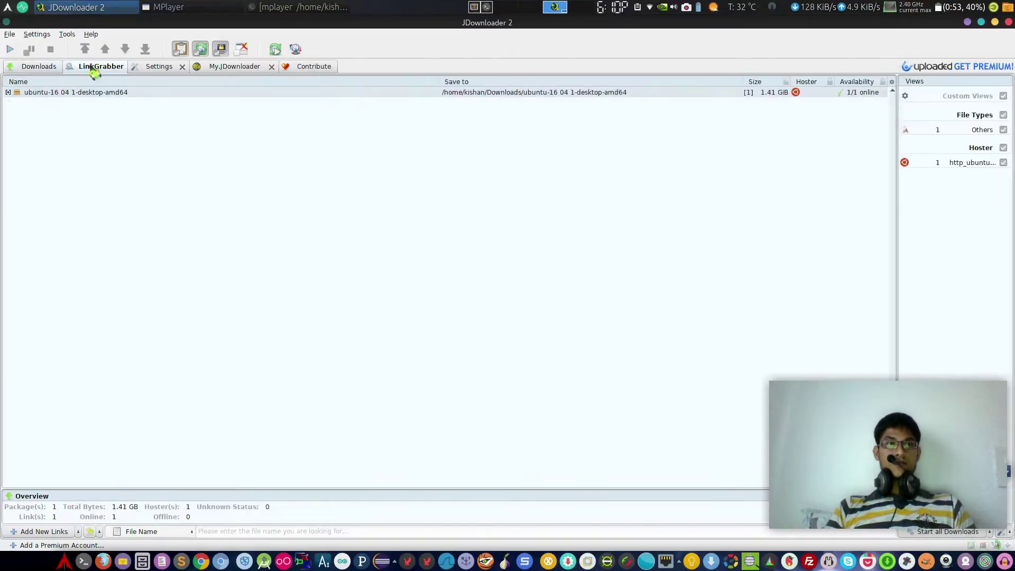
{"action": "right_click", "coordinate": [85, 96]}
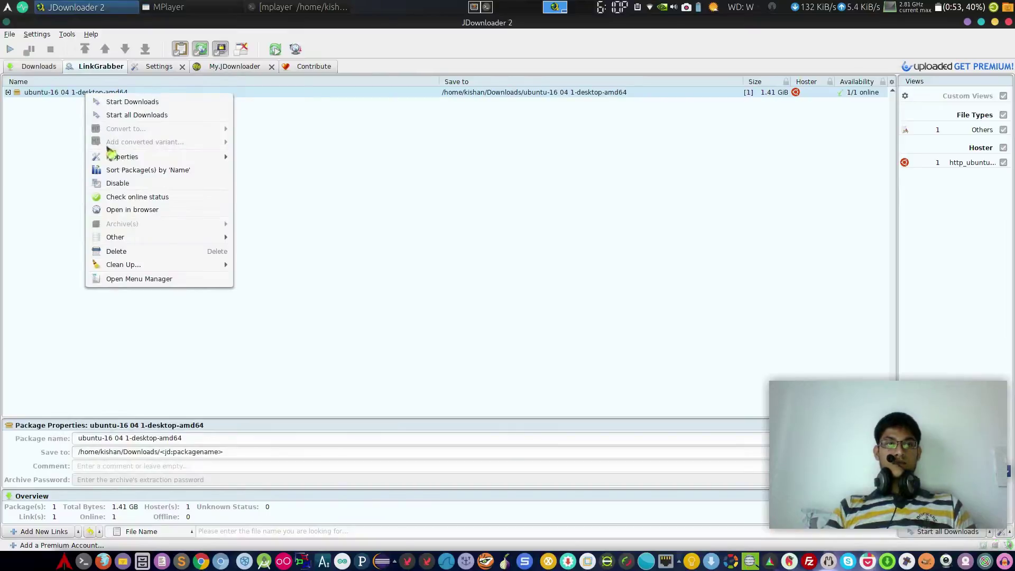
{"action": "left_click", "coordinate": [785, 103]}
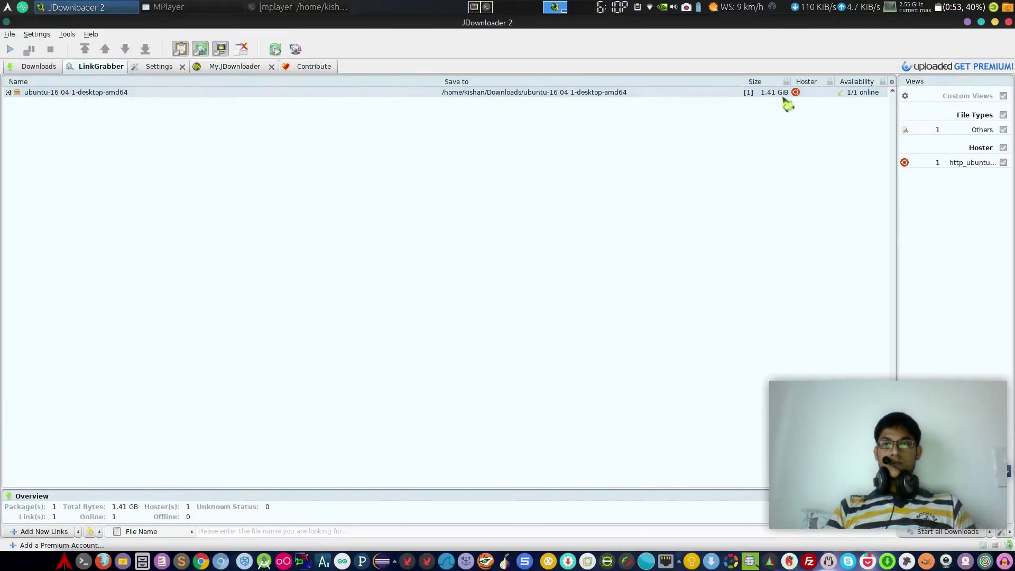
{"action": "right_click", "coordinate": [776, 91]}
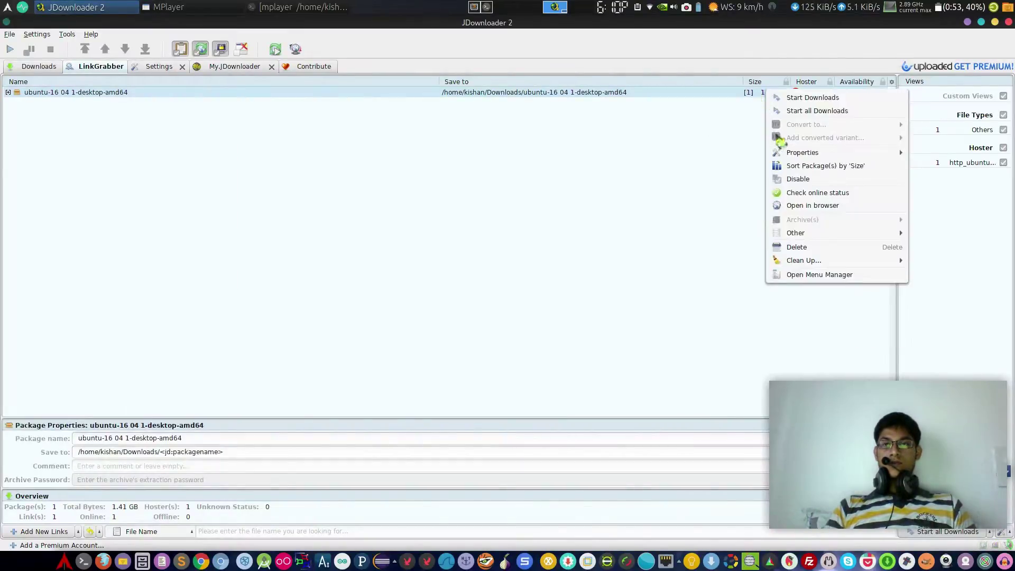
{"action": "left_click", "coordinate": [809, 204]}
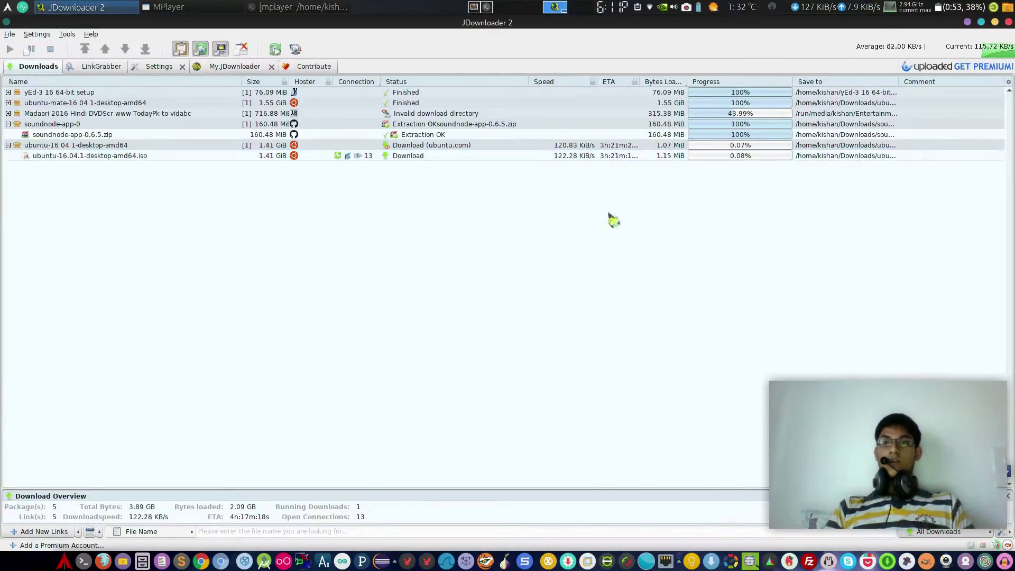
{"action": "left_click", "coordinate": [575, 156]}
{"action": "left_click", "coordinate": [567, 146]}
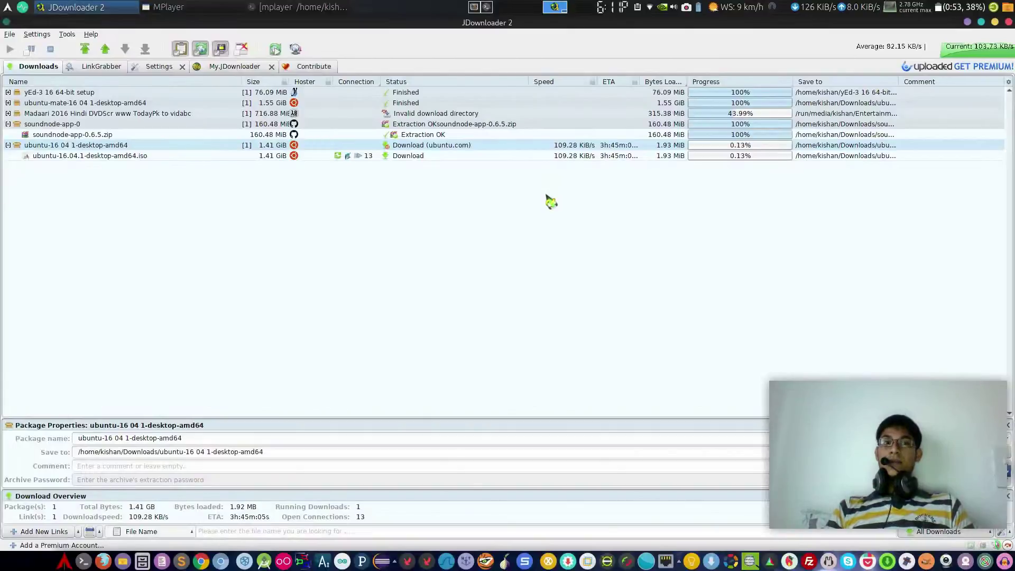
- View My.JDownloader settings, then quit JDownloader despite the Ubuntu download in progress
{"action": "left_click", "coordinate": [89, 34]}
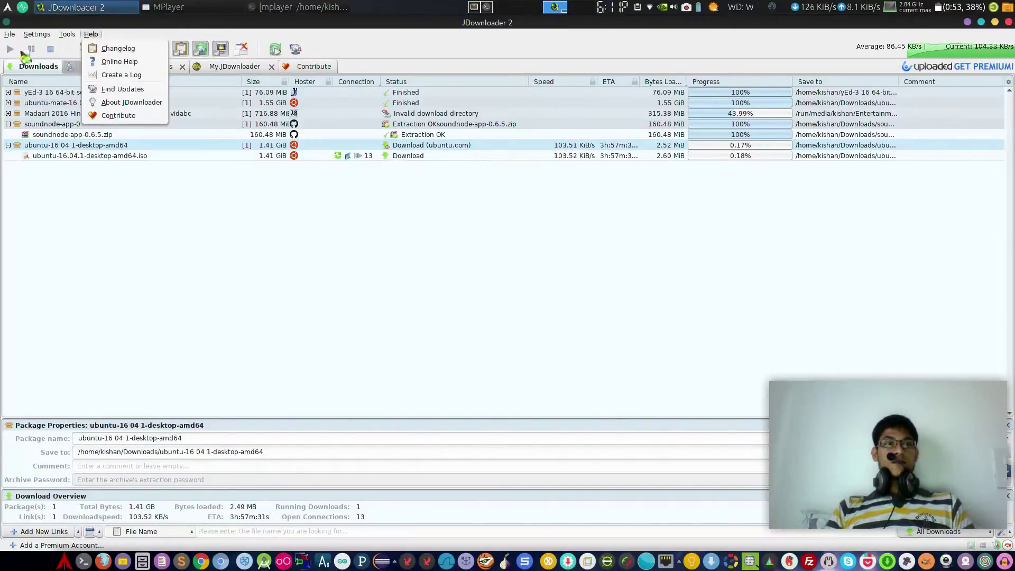
{"action": "left_click", "coordinate": [60, 61]}
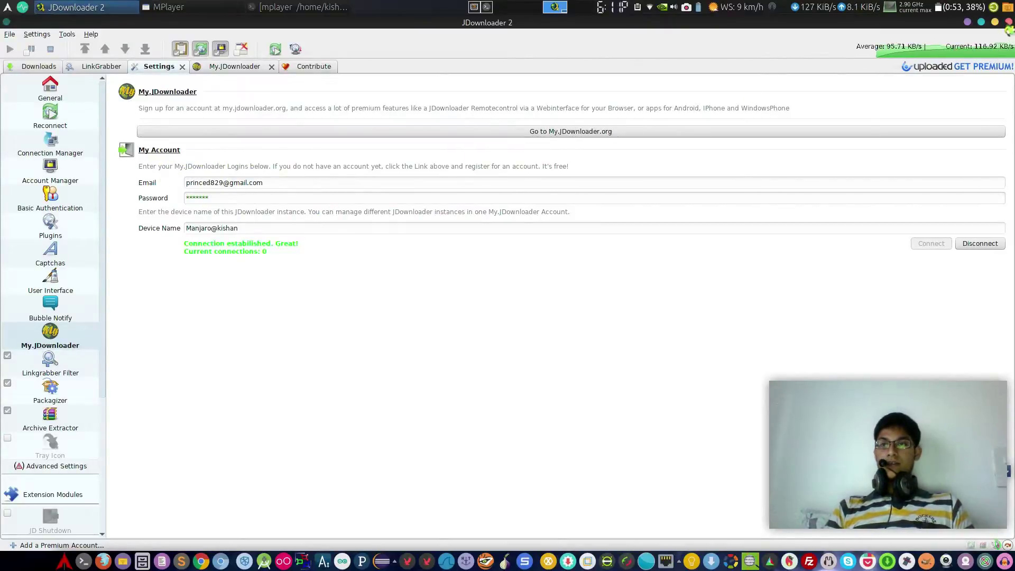
{"action": "left_click", "coordinate": [1009, 23]}
{"action": "left_click", "coordinate": [592, 299]}
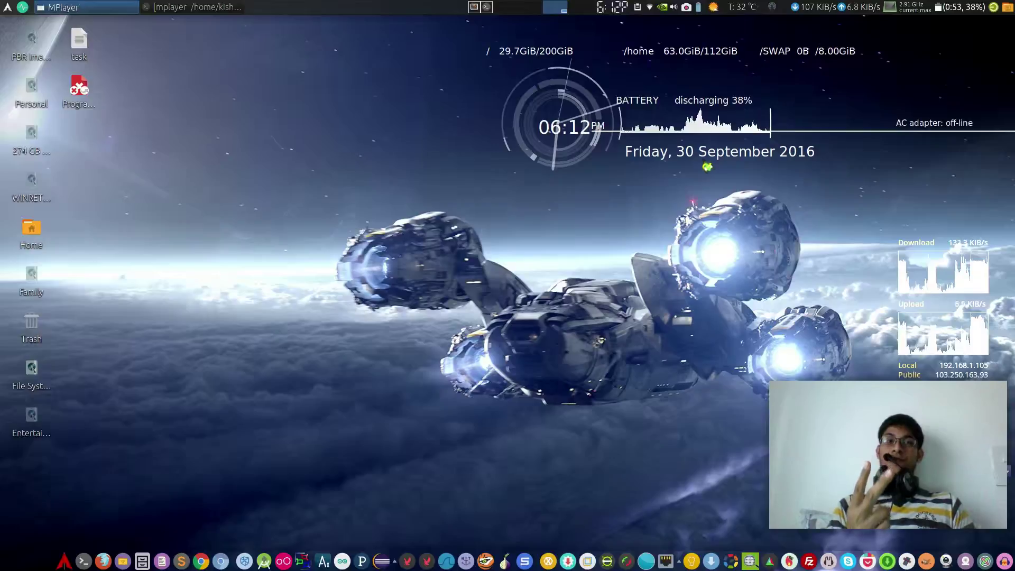
- In a maximized terminal, run aria2c -x 8 with the pasted Ubuntu ISO URL
{"action": "left_click", "coordinate": [83, 562]}
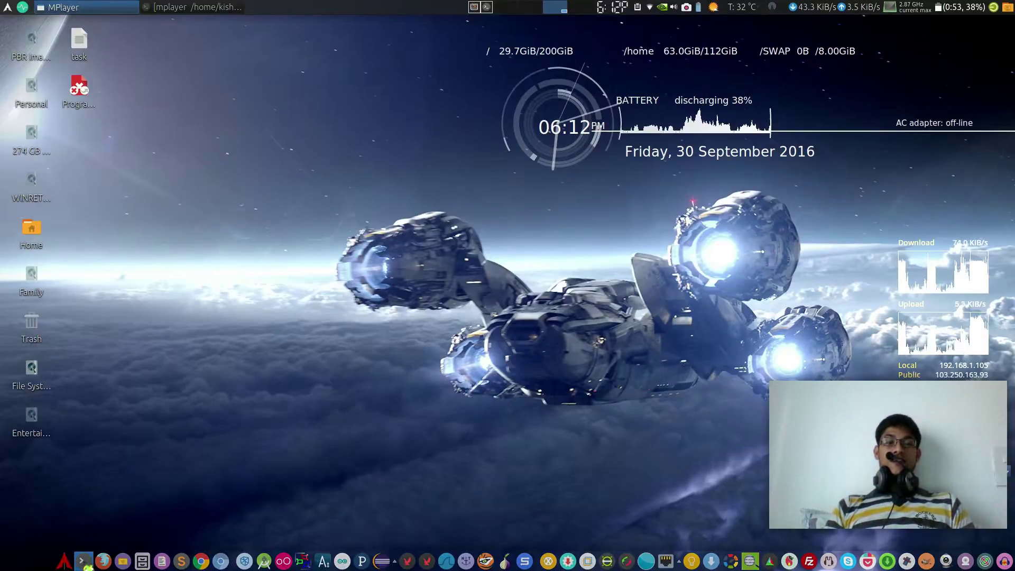
{"action": "key", "text": "alt+F10"}
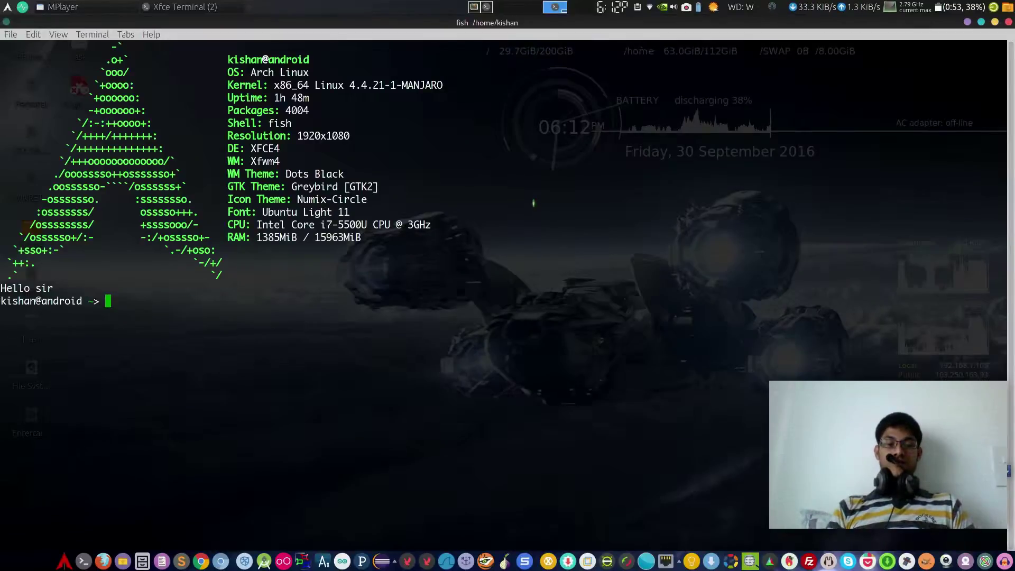
{"action": "type", "text": "ar"}
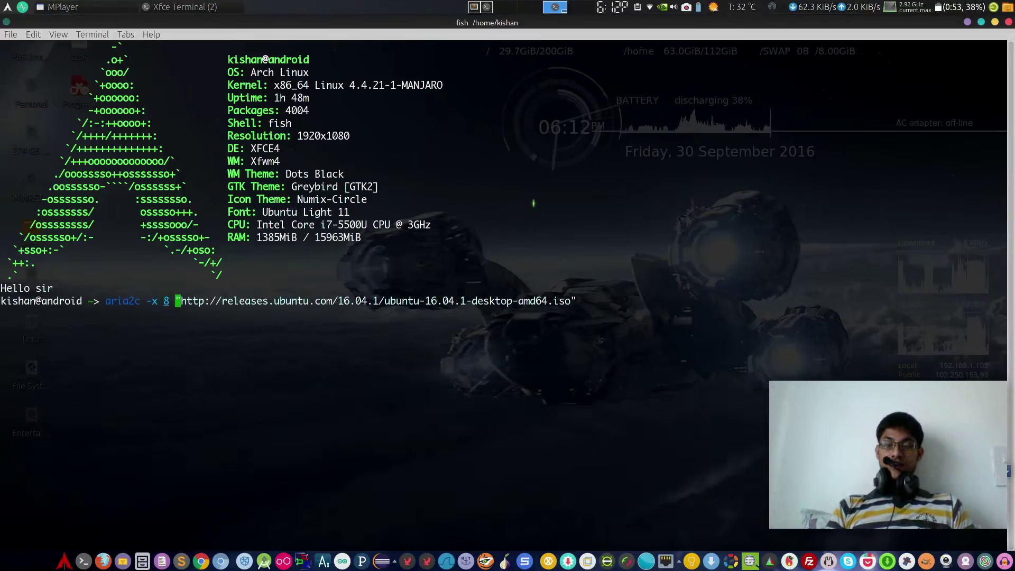
{"action": "type", "text": "\"\""}
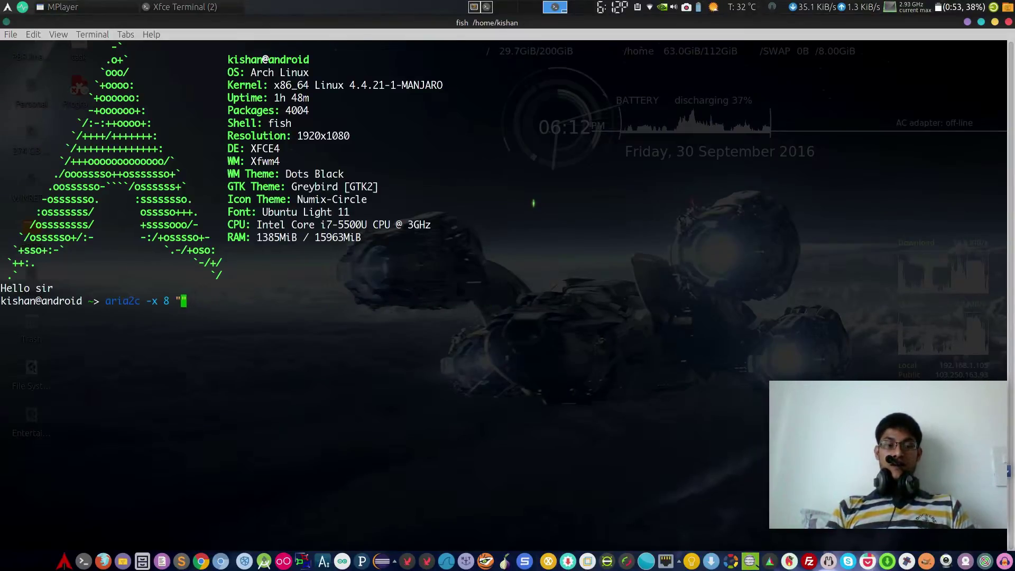
{"action": "type", "text": "http://releases.ubuntu.com/16.04.1/ubuntu-16.04.1-desktop-amd64.iso"}
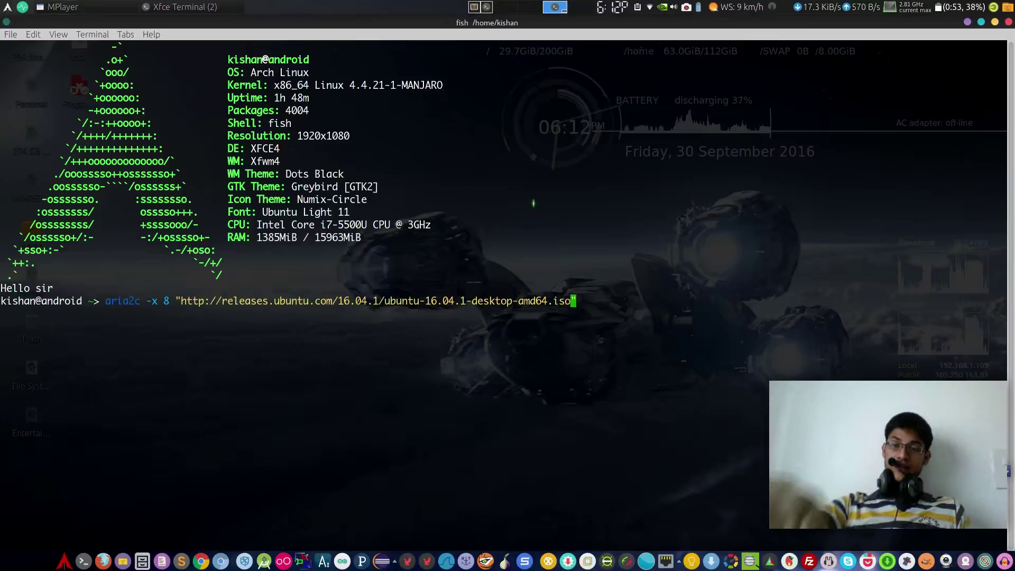
{"action": "key", "text": "Return"}
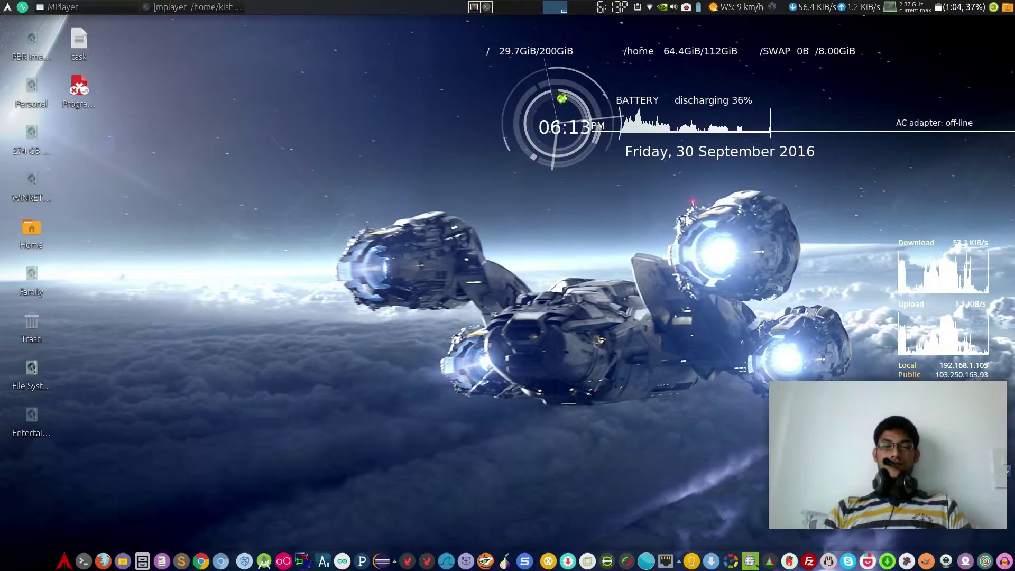
{"action": "key", "text": "super"}
{"action": "type", "text": "pe"}
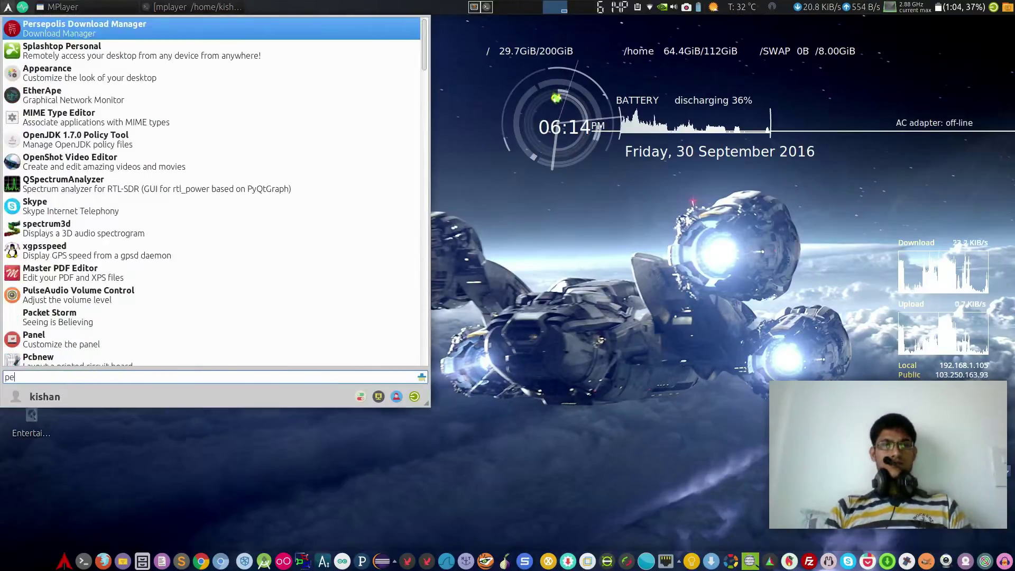
{"action": "key", "text": "Return"}
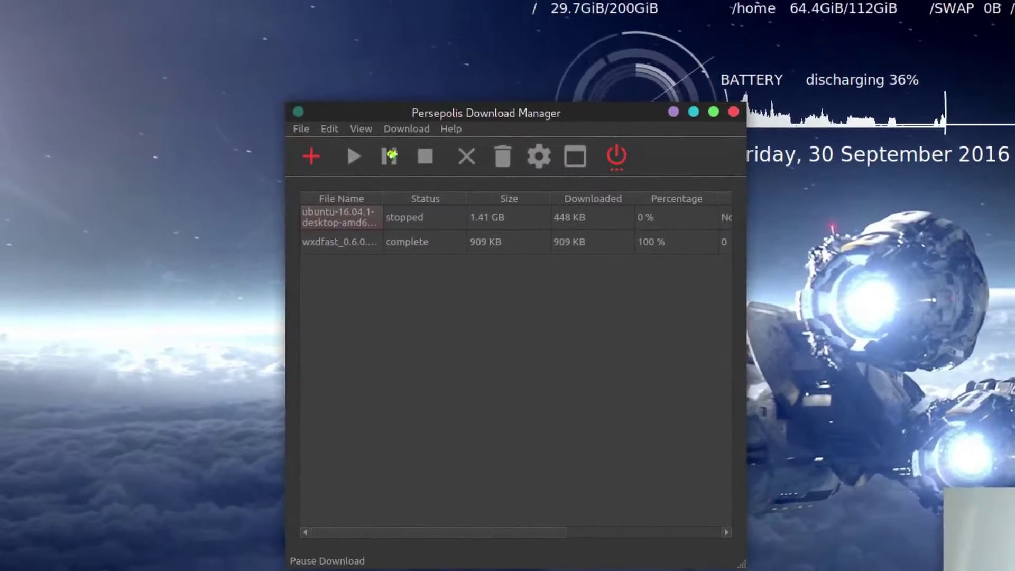
{"action": "left_click", "coordinate": [407, 129]}
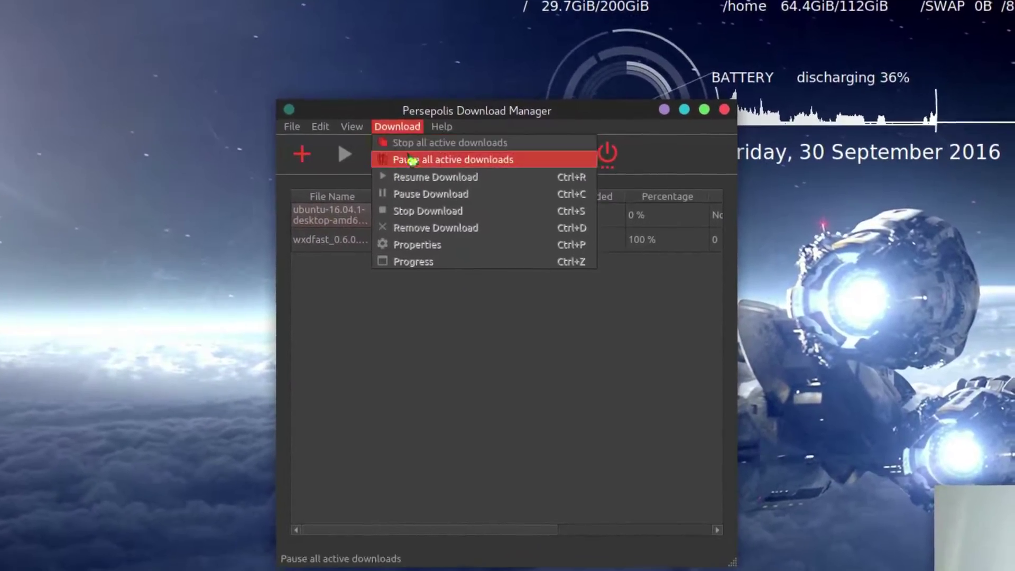
{"action": "left_click", "coordinate": [404, 159]}
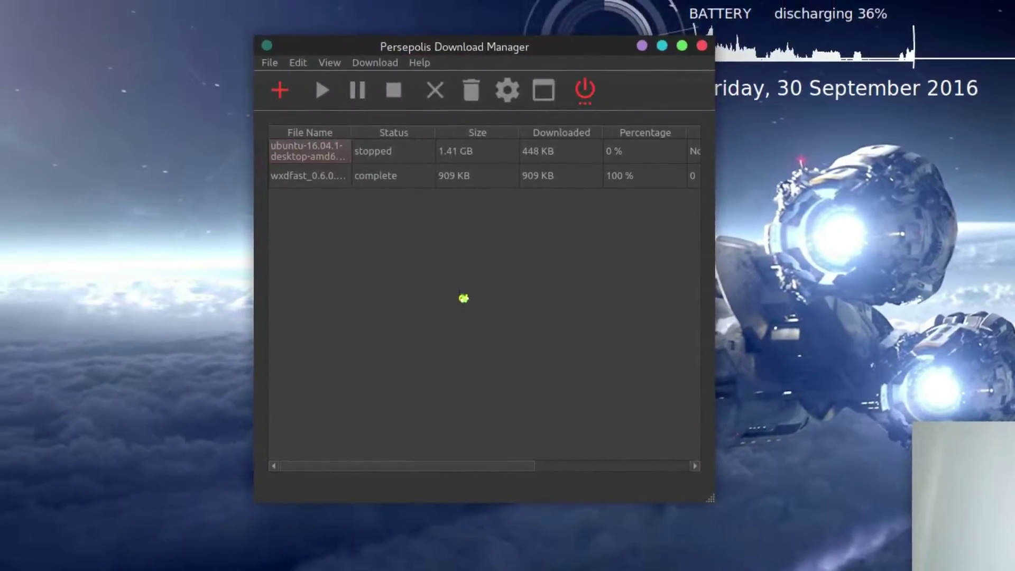
{"action": "scroll", "coordinate": [491, 274], "scroll_direction": "right", "scroll_amount": 5}
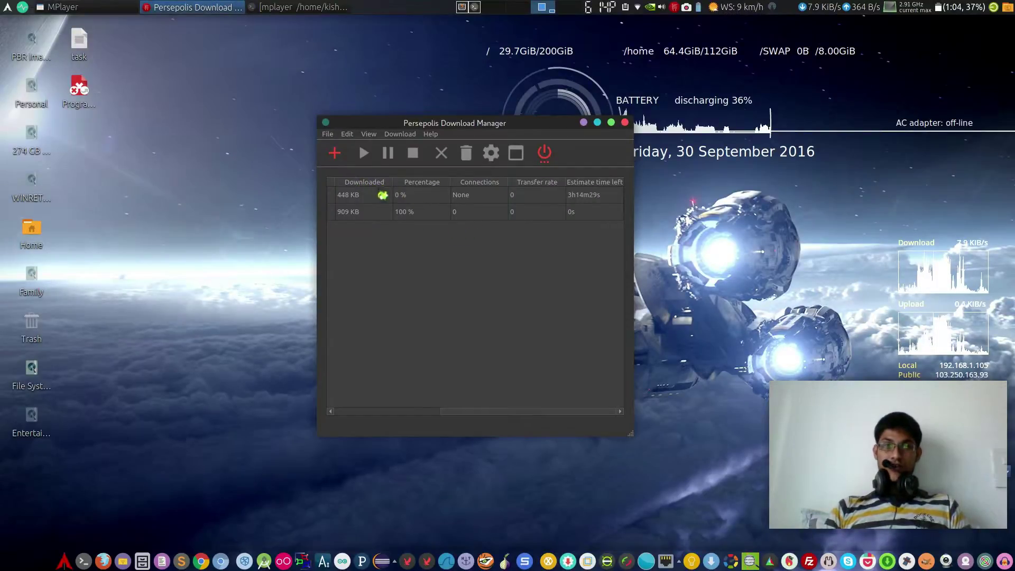
{"action": "key", "text": "ctrl+q"}
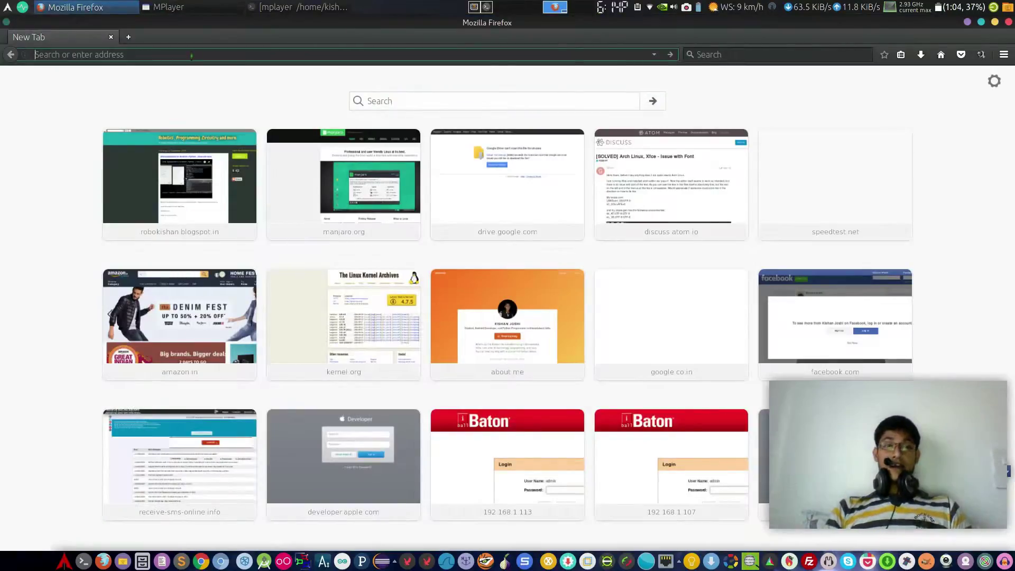
{"action": "type", "text": "ubuntu"}
- Search Google for 'ubuntu', then go from ubuntu.com to the Ubuntu Desktop 16.04.1 download, skipping the contribution
{"action": "key", "text": "Return"}
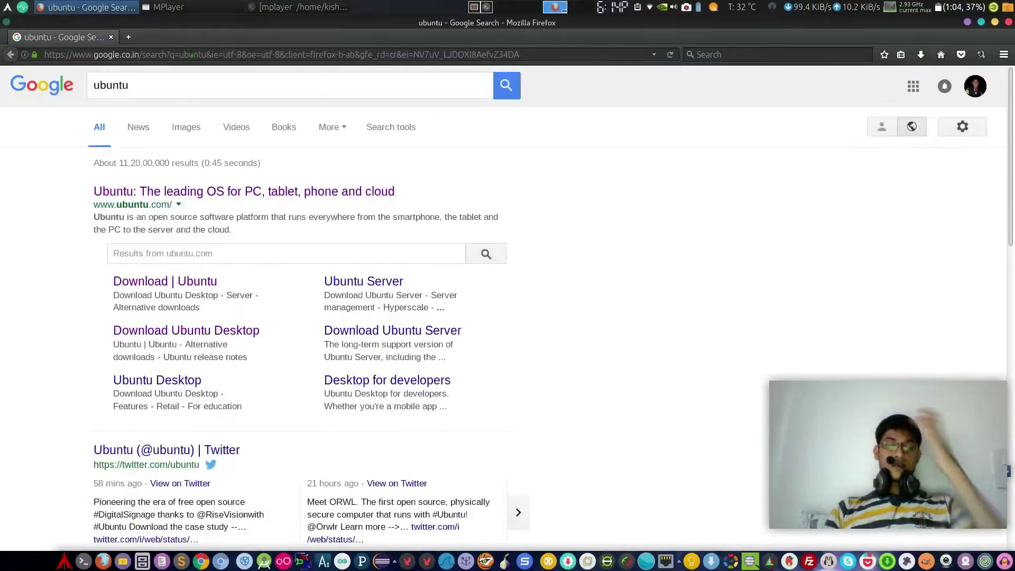
{"action": "left_click", "coordinate": [135, 197]}
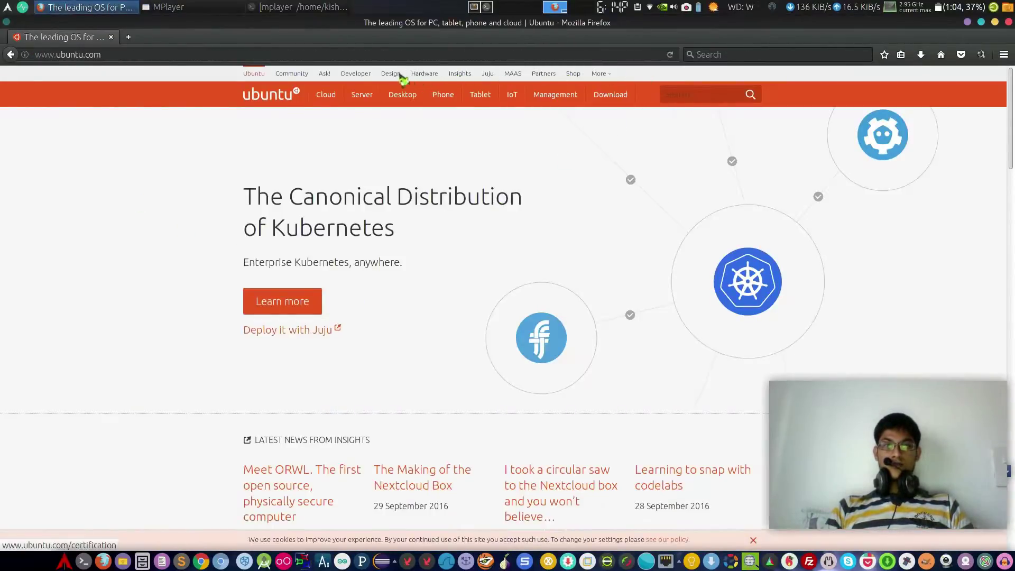
{"action": "left_click", "coordinate": [627, 94]}
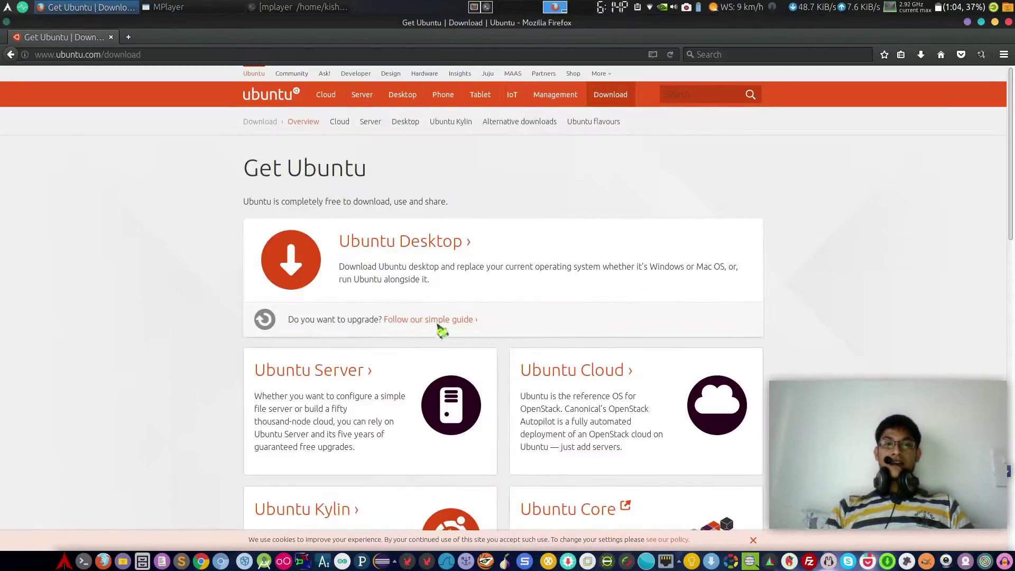
{"action": "left_click", "coordinate": [422, 247]}
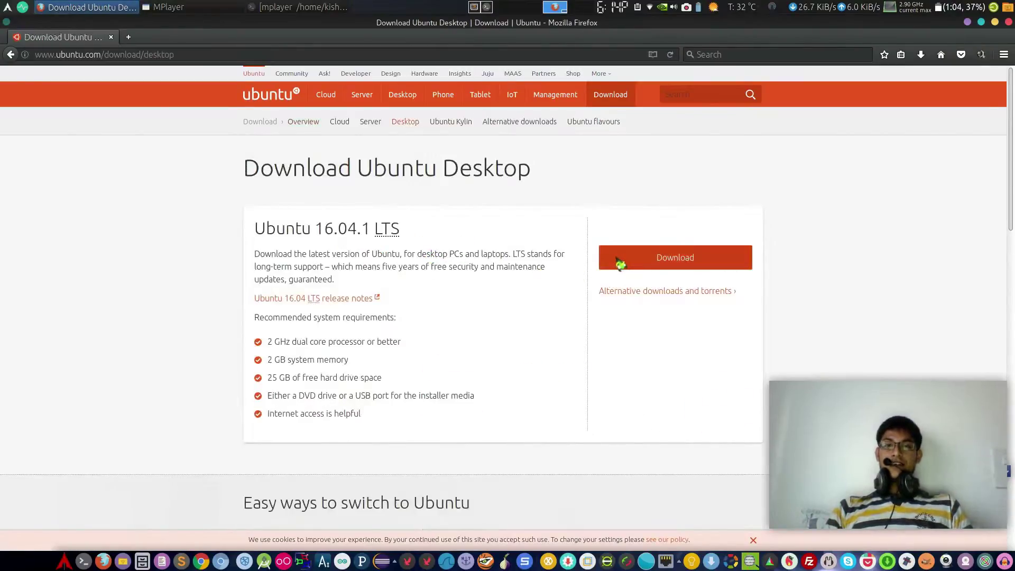
{"action": "left_click", "coordinate": [620, 262]}
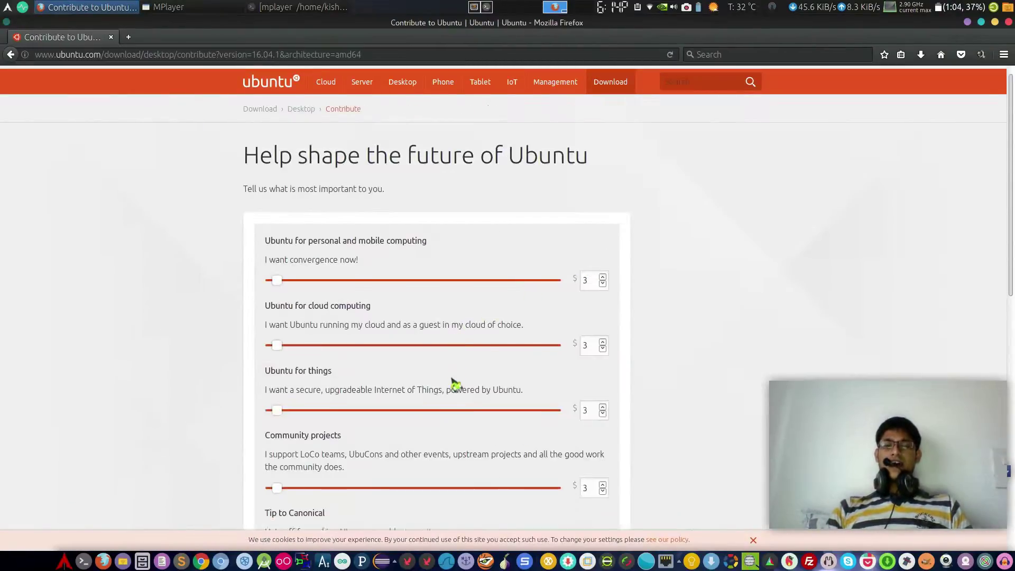
{"action": "scroll", "coordinate": [453, 388], "scroll_direction": "down", "scroll_amount": 5}
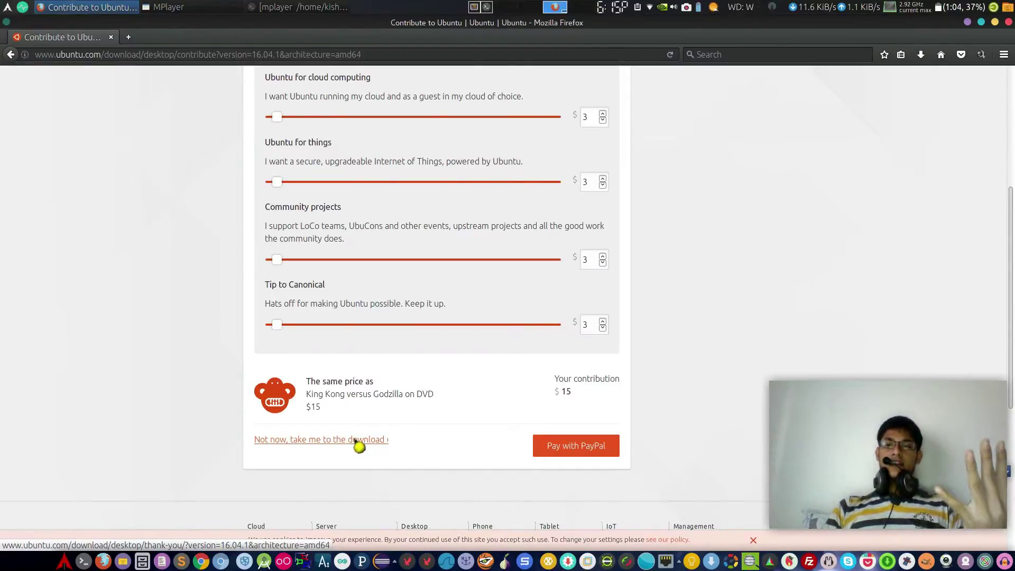
{"action": "left_click", "coordinate": [359, 443]}
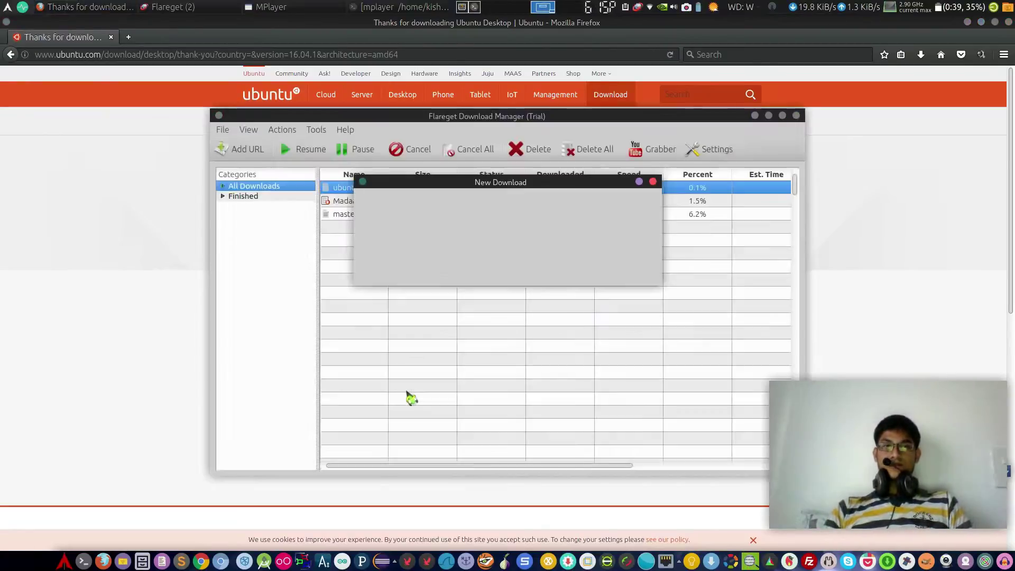
- Accept and close FlareGet, then send the 'download now' link through FlashGot to Persepolis with 8 connections
{"action": "left_click", "coordinate": [577, 279]}
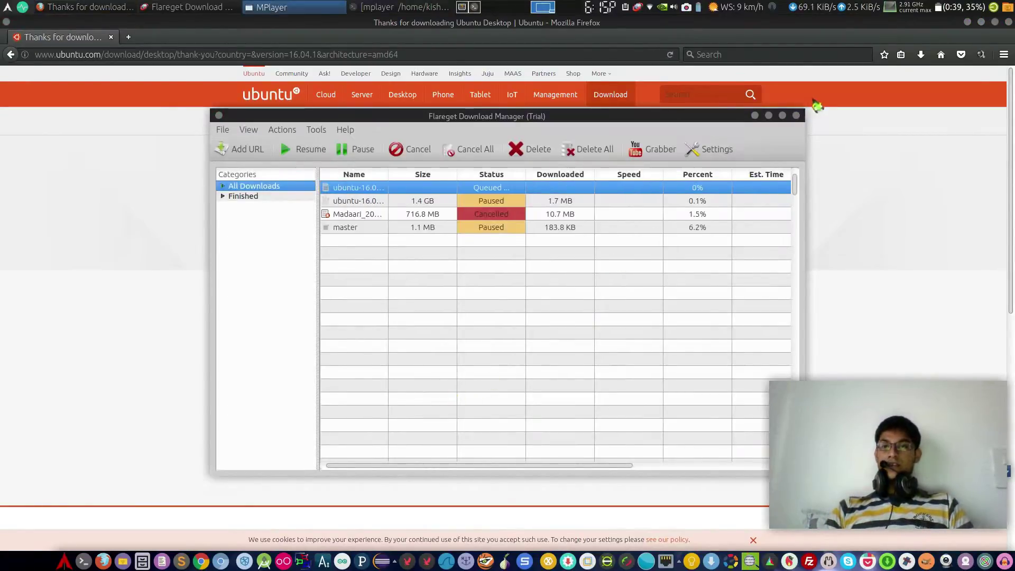
{"action": "left_click", "coordinate": [797, 115]}
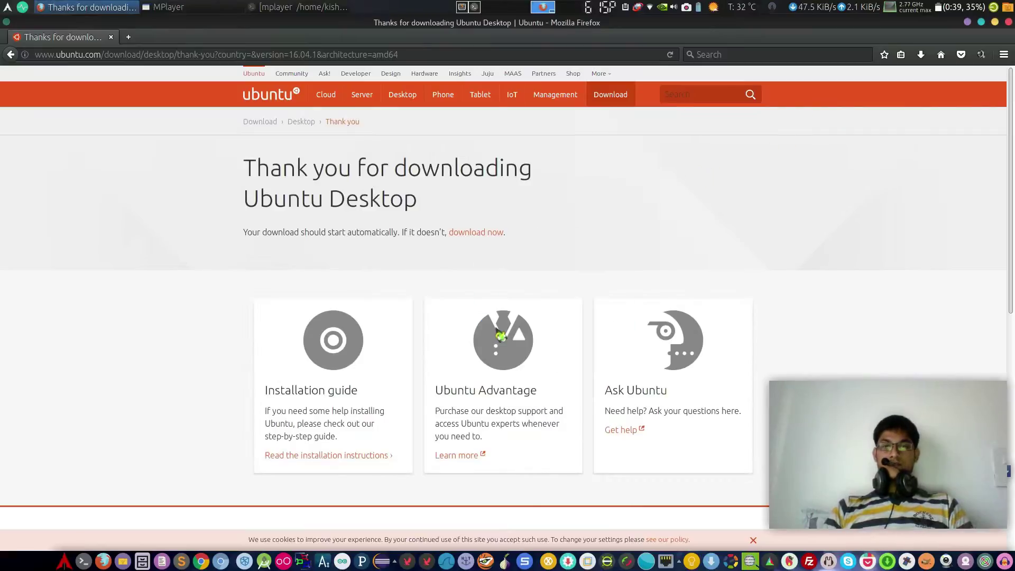
{"action": "right_click", "coordinate": [496, 233]}
{"action": "mouse_move", "coordinate": [542, 380]}
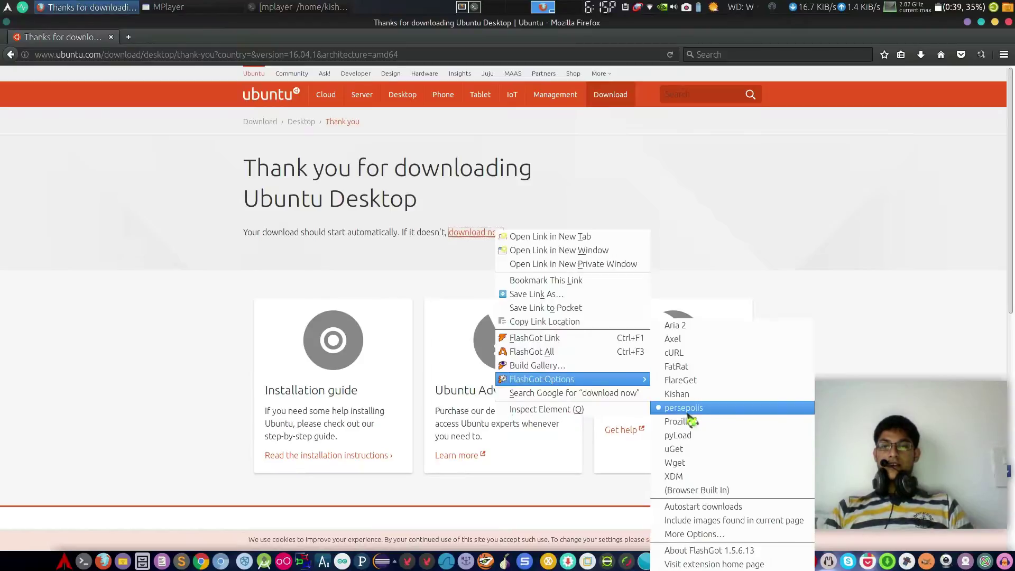
{"action": "left_click", "coordinate": [685, 408]}
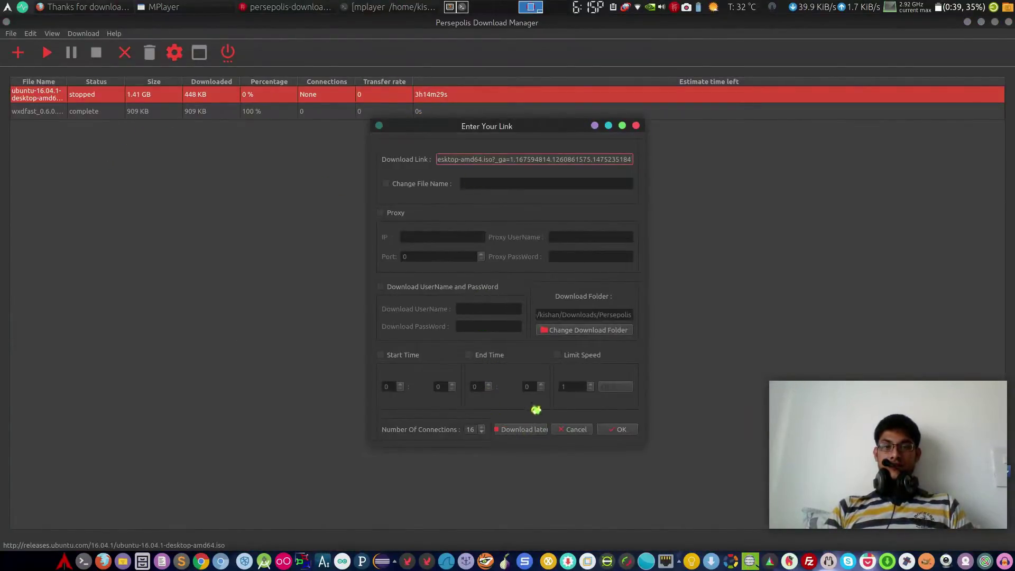
{"action": "left_click", "coordinate": [482, 433]}
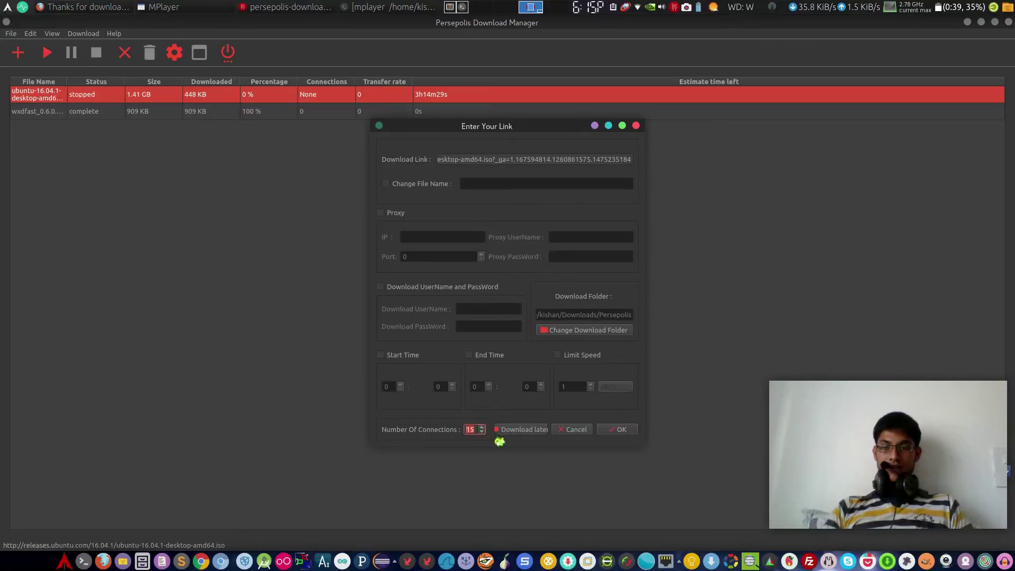
{"action": "left_click", "coordinate": [609, 433]}
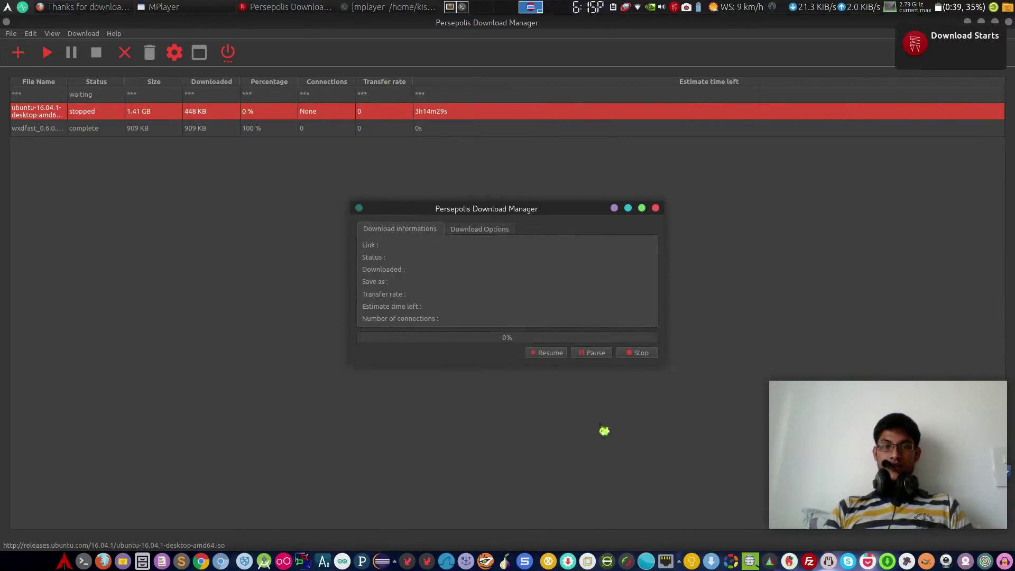